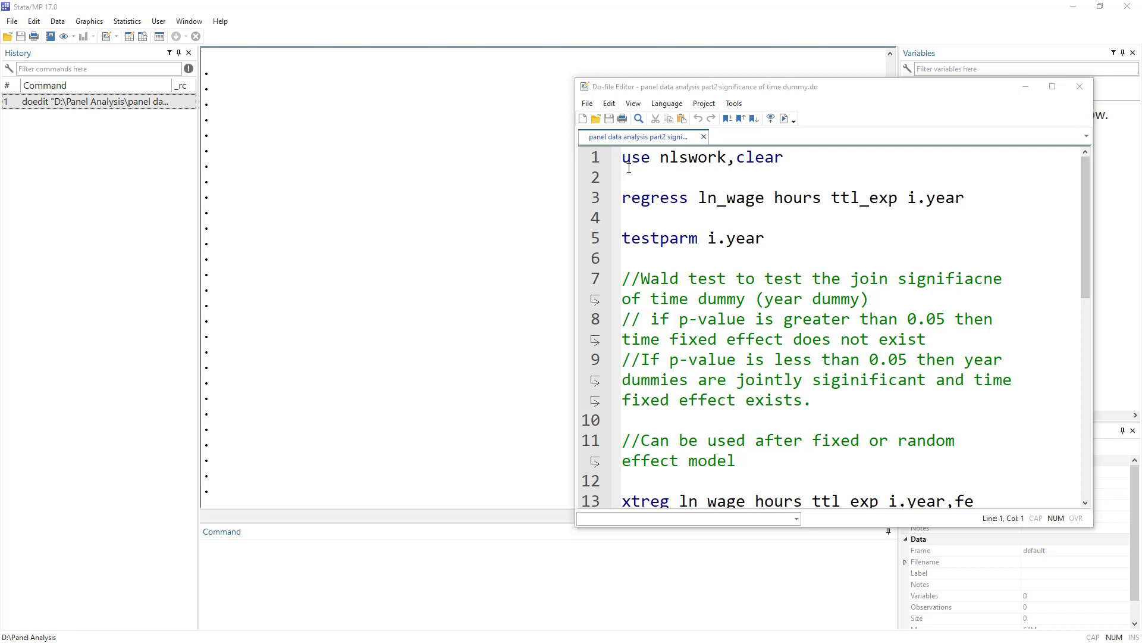
Step: Run 'use nlswork, clear' and look over the dataset's variables
{"action": "left_click", "coordinate": [607, 162]}
{"action": "left_click", "coordinate": [784, 119]}
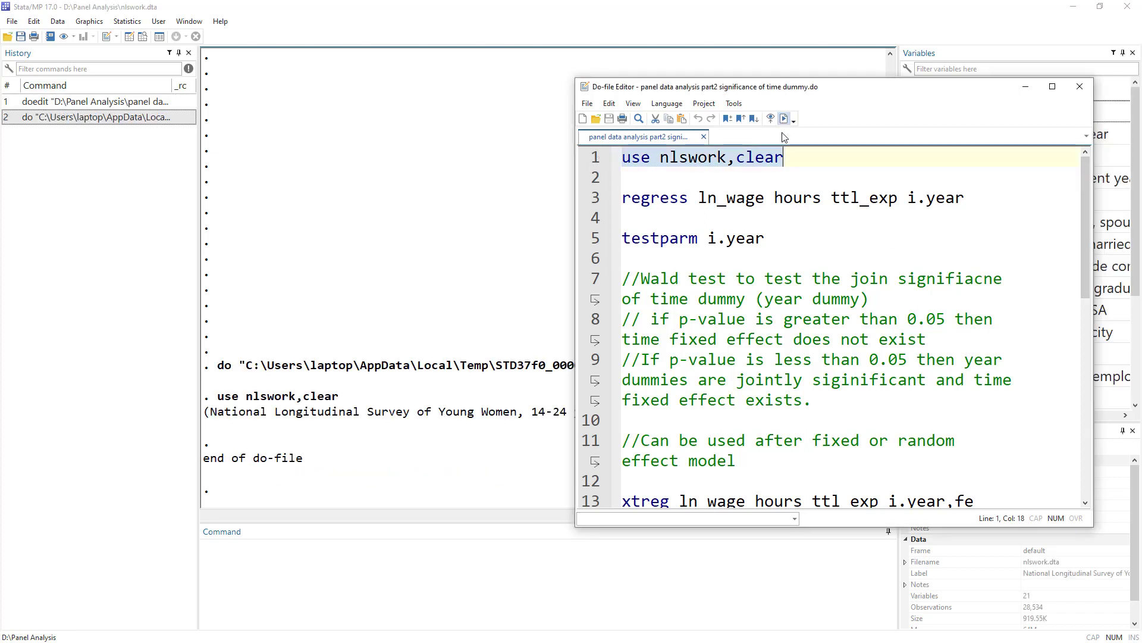
{"action": "left_click_drag", "start_coordinate": [809, 91], "coordinate": [600, 82]}
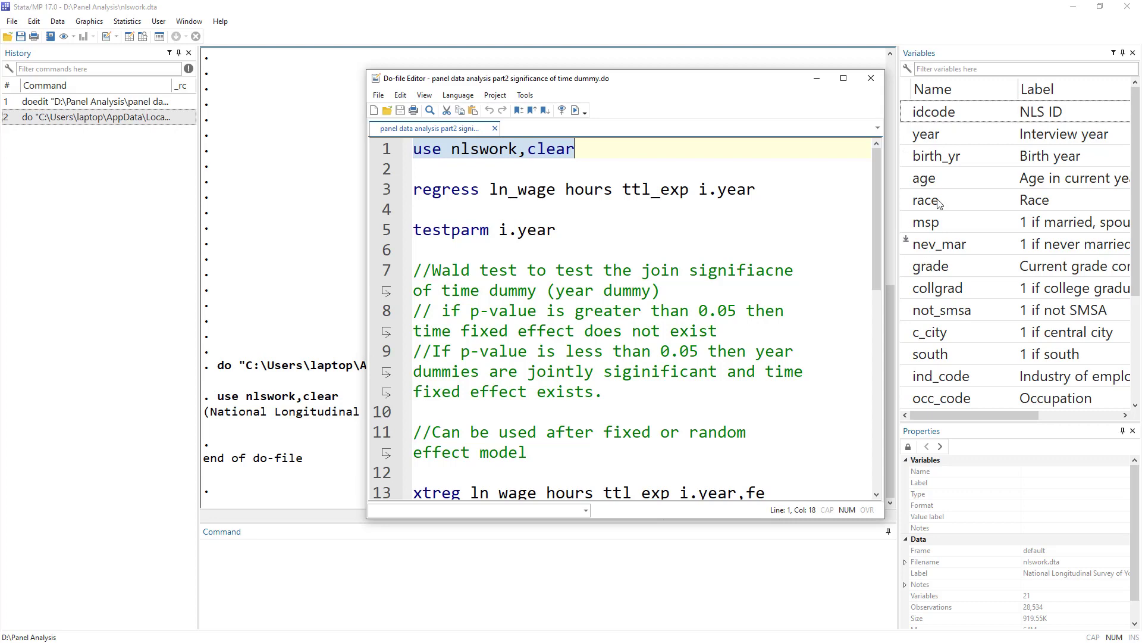
{"action": "scroll", "coordinate": [932, 370], "scroll_direction": "down", "scroll_amount": 3}
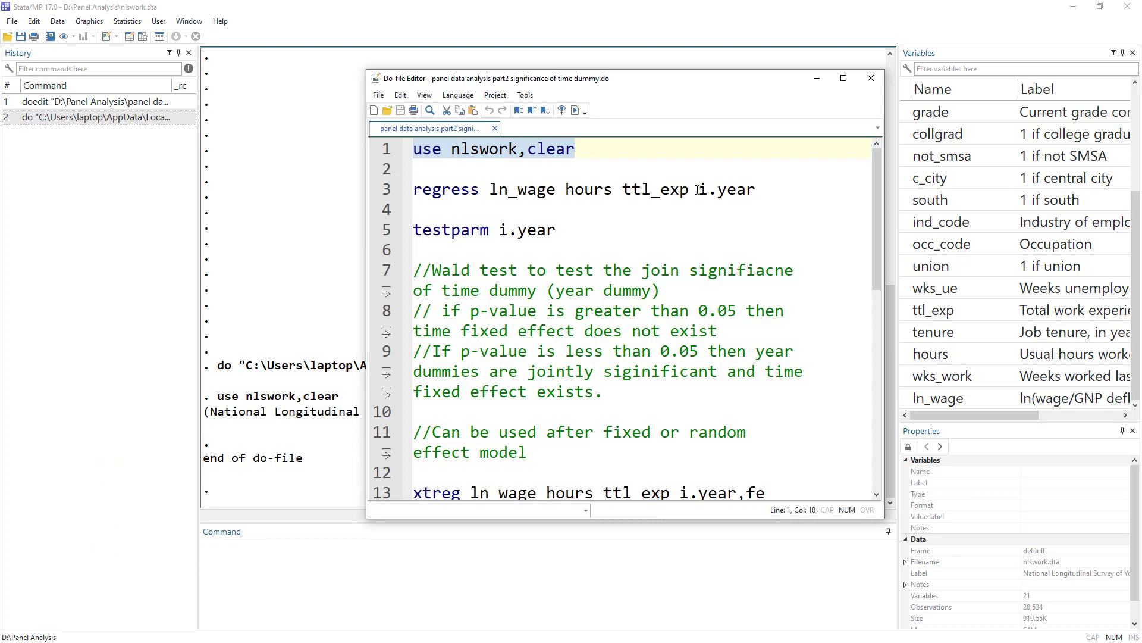
Step: Go through line 3's terms: regress, ln_wage, hours, ttl_exp and i.year, then select the command
{"action": "left_click_drag", "start_coordinate": [699, 189], "coordinate": [763, 194]}
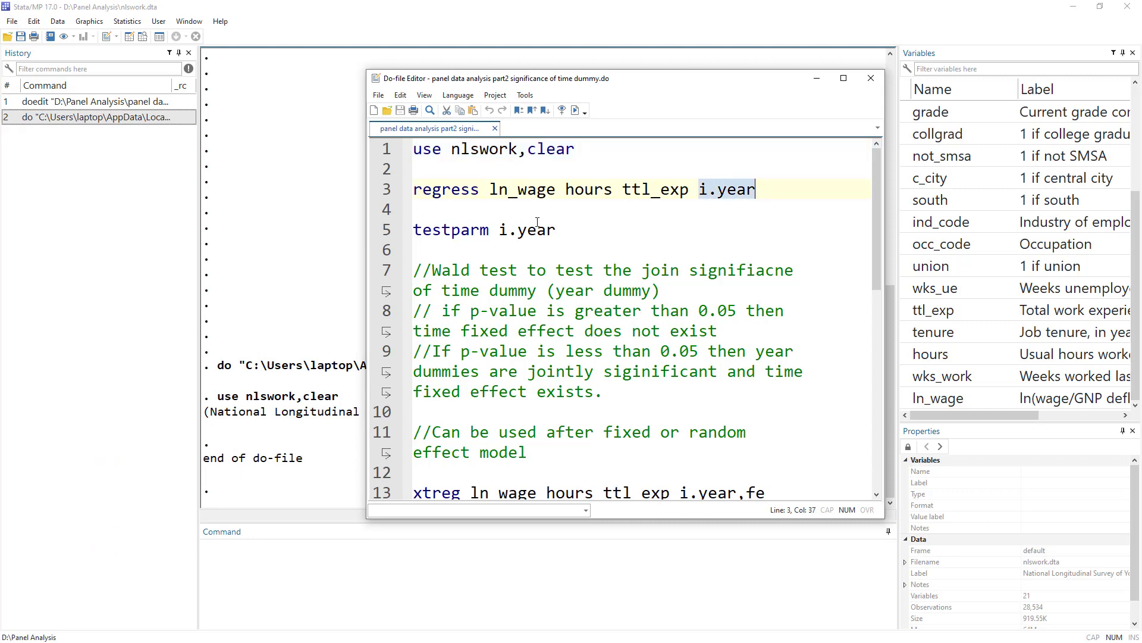
{"action": "double_click", "coordinate": [443, 189]}
{"action": "double_click", "coordinate": [522, 189]}
{"action": "double_click", "coordinate": [590, 190]}
{"action": "double_click", "coordinate": [655, 189]}
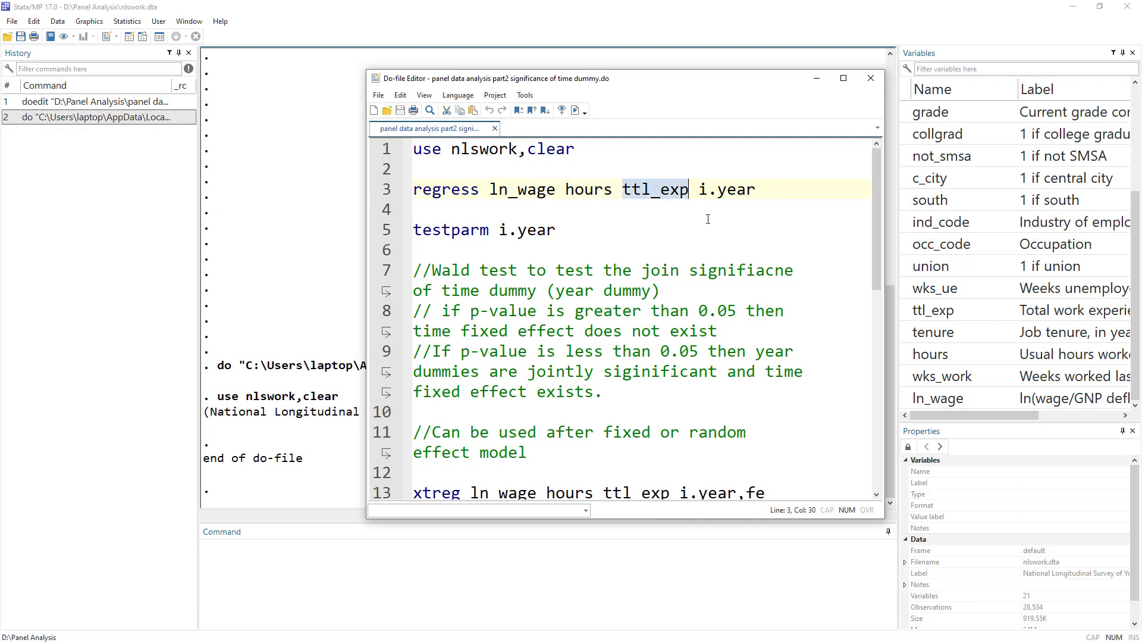
{"action": "left_click_drag", "start_coordinate": [699, 189], "coordinate": [767, 195]}
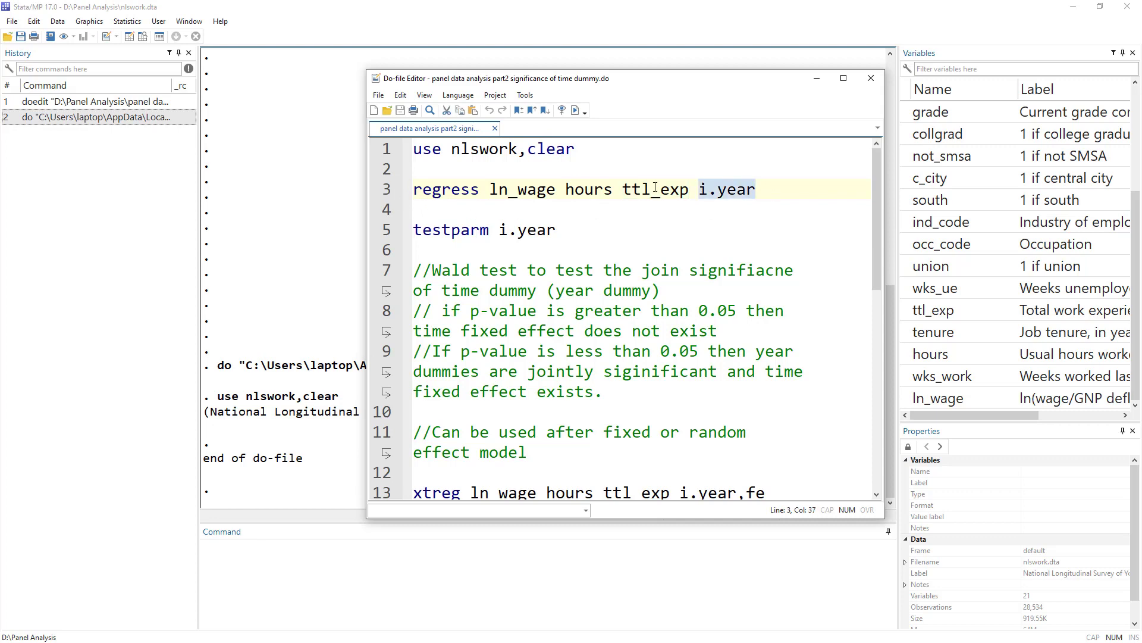
{"action": "left_click", "coordinate": [680, 189]}
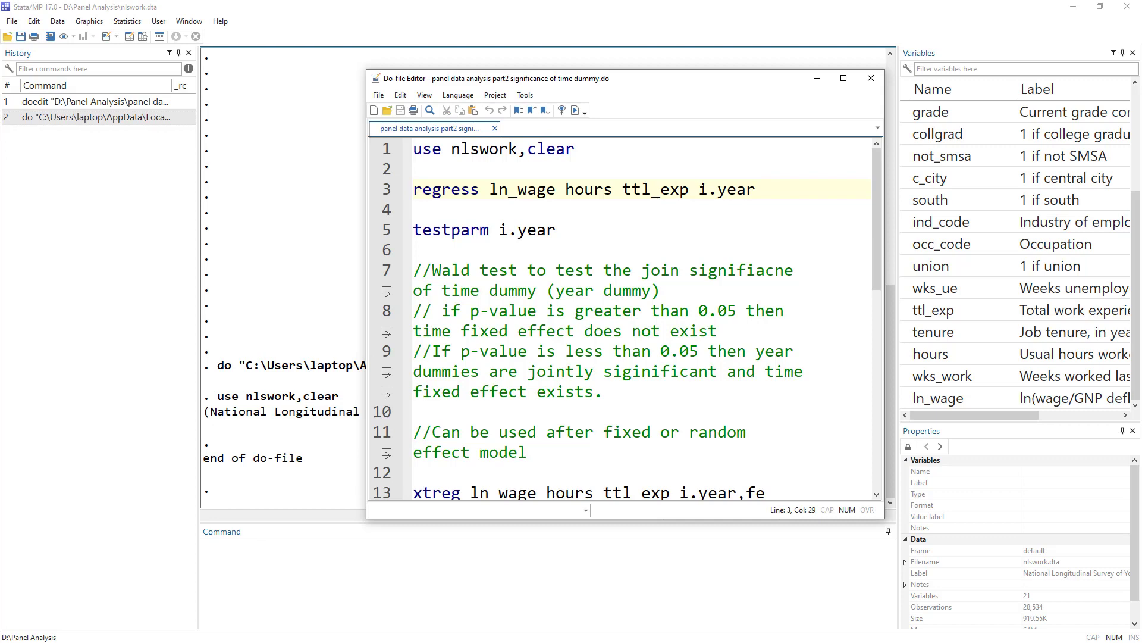
{"action": "left_click_drag", "start_coordinate": [699, 189], "coordinate": [721, 188]}
{"action": "left_click_drag", "start_coordinate": [700, 190], "coordinate": [718, 189]}
{"action": "left_click", "coordinate": [384, 189]}
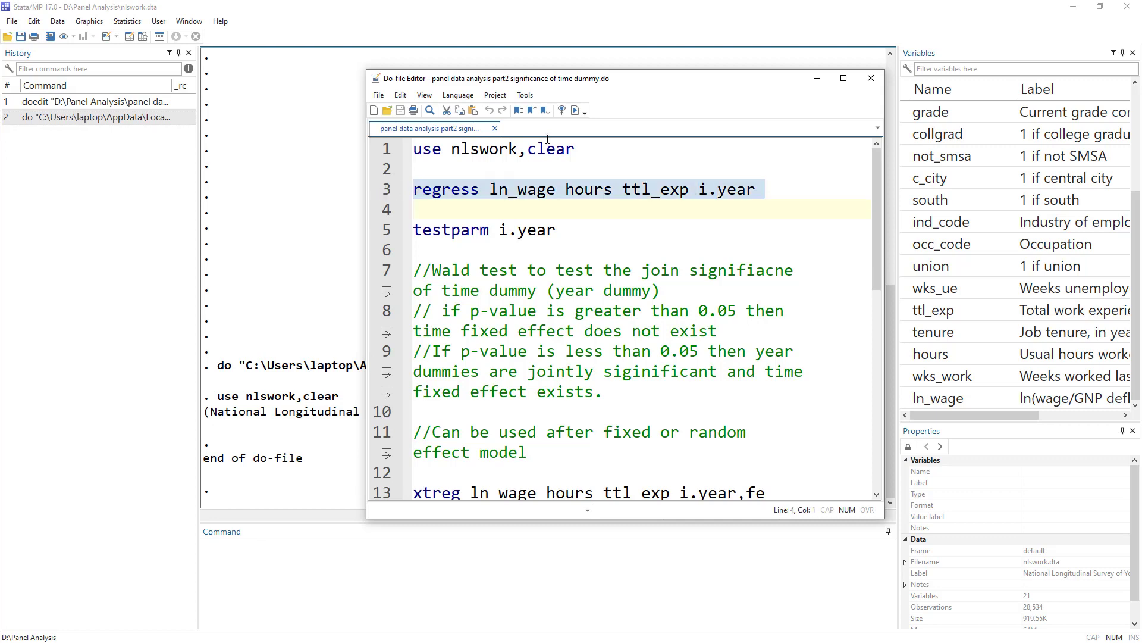
Step: Run regress ln_wage hours ttl_exp i.year and view its coefficient table
{"action": "left_click", "coordinate": [575, 110]}
{"action": "left_click_drag", "start_coordinate": [557, 79], "coordinate": [737, 71]}
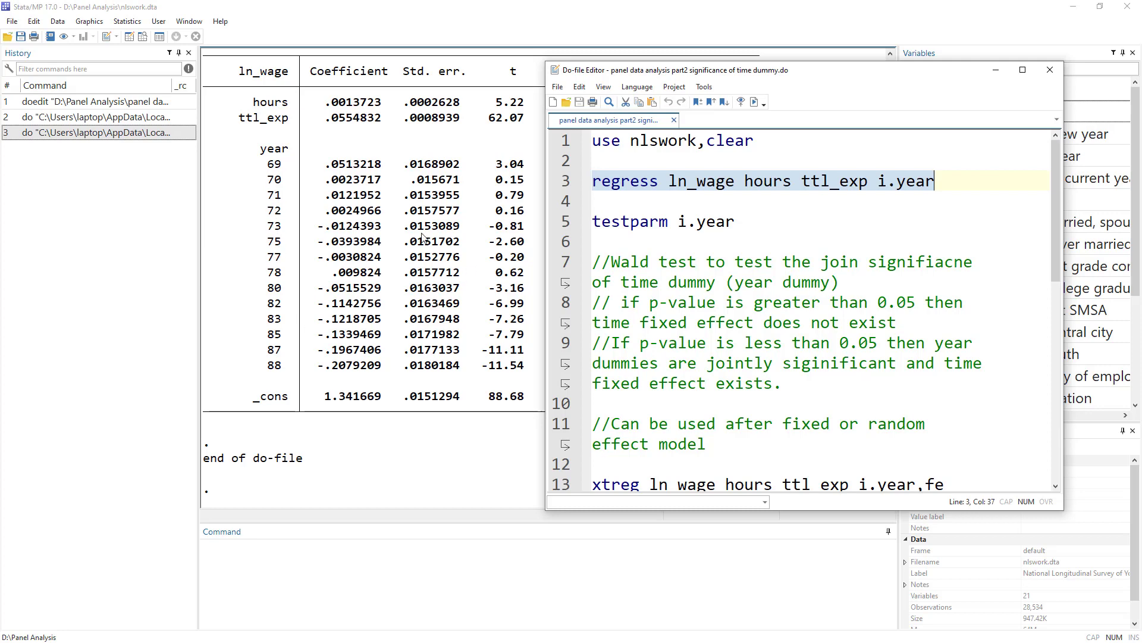
{"action": "scroll", "coordinate": [303, 208], "scroll_direction": "up", "scroll_amount": 2}
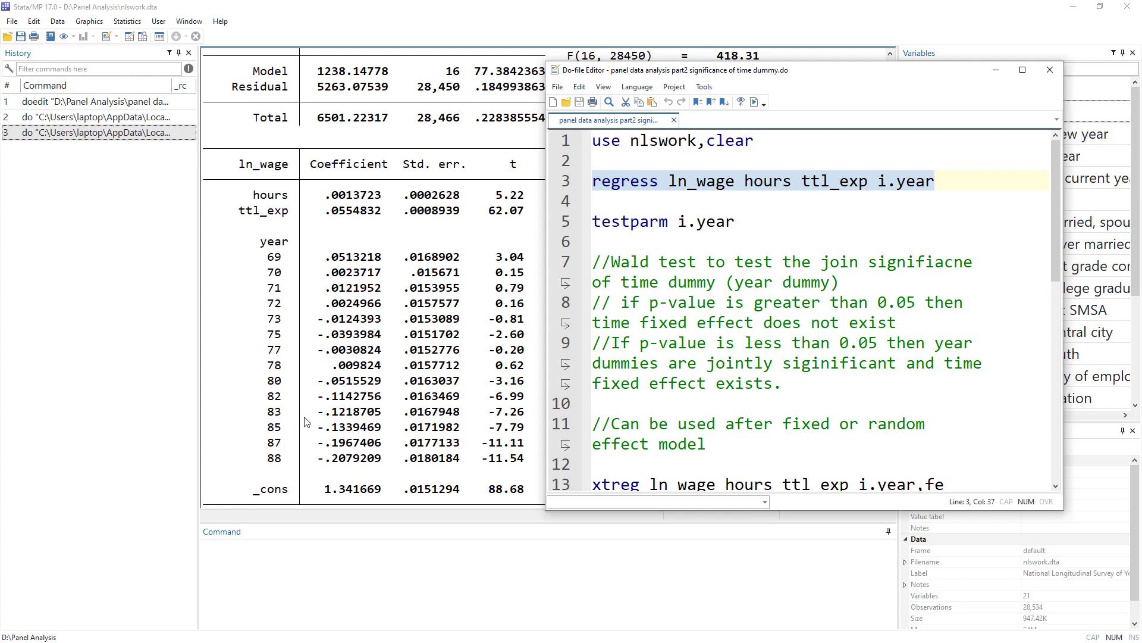
Step: Highlight the testparm command on line 5, next to the line-3 regression
{"action": "double_click", "coordinate": [620, 223]}
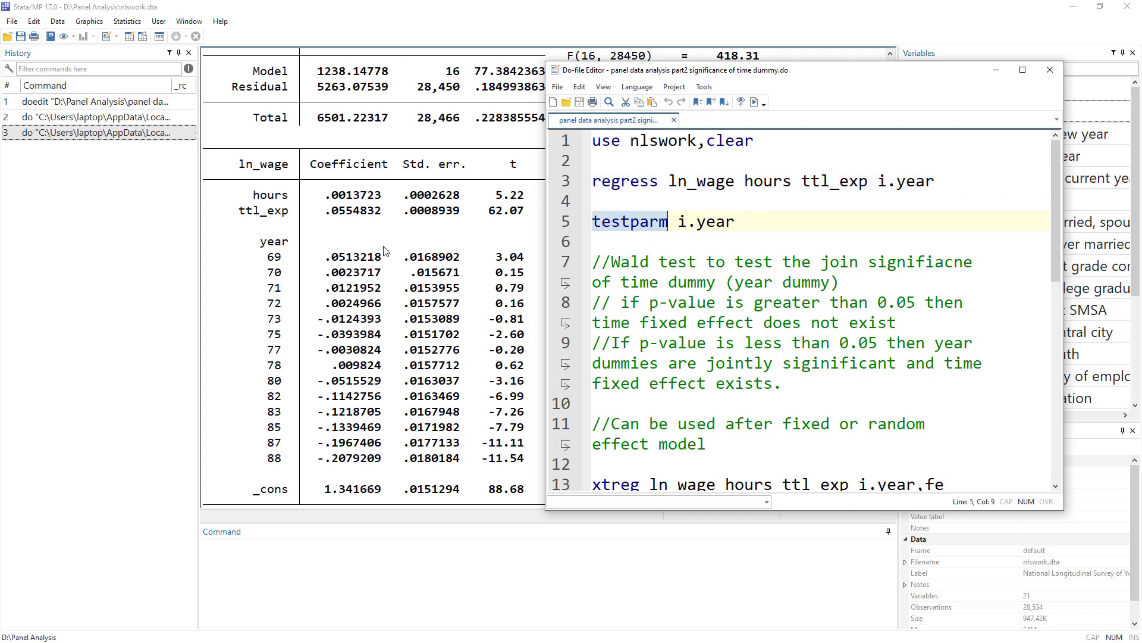
{"action": "left_click", "coordinate": [621, 222]}
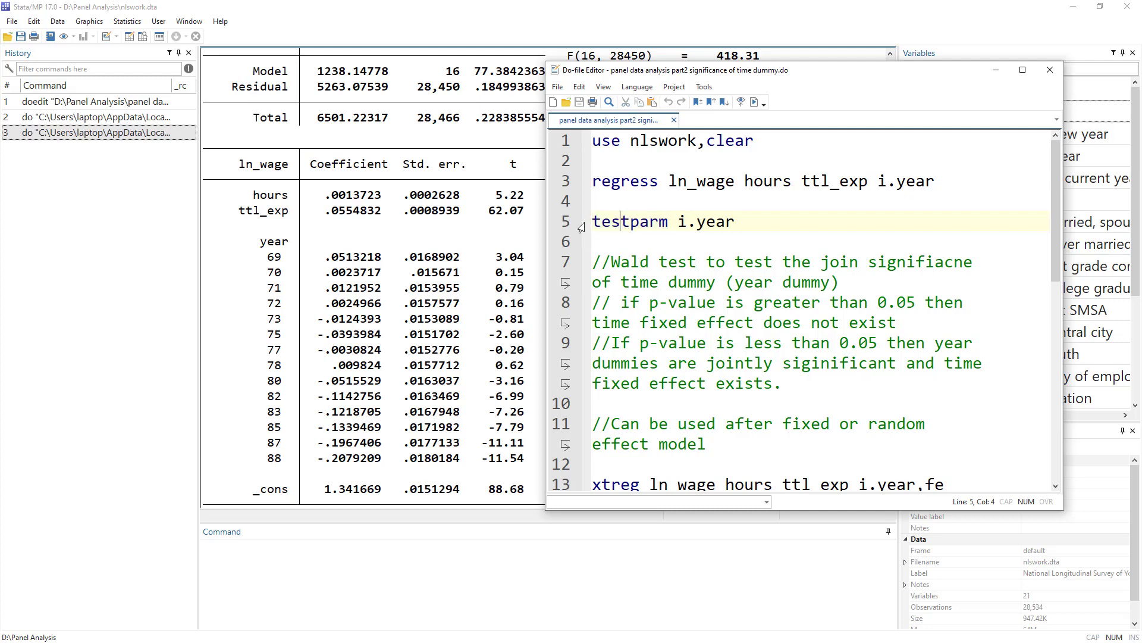
{"action": "left_click", "coordinate": [567, 183]}
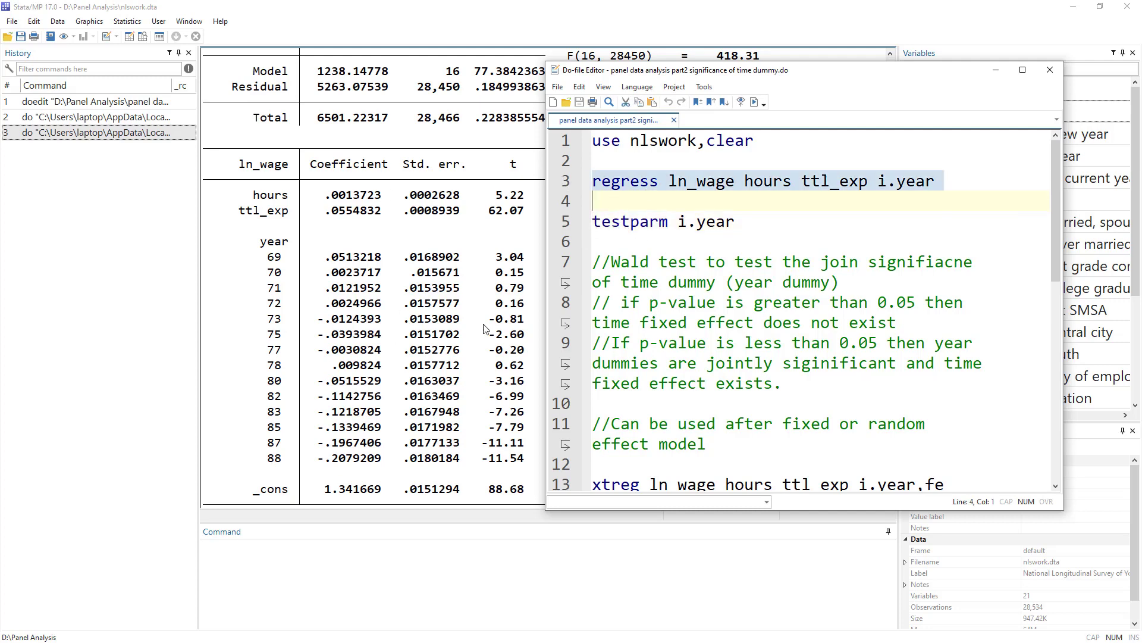
{"action": "double_click", "coordinate": [615, 221]}
Step: Run testparm i.year to jointly test the year dummies
{"action": "key", "text": "shift+End"}
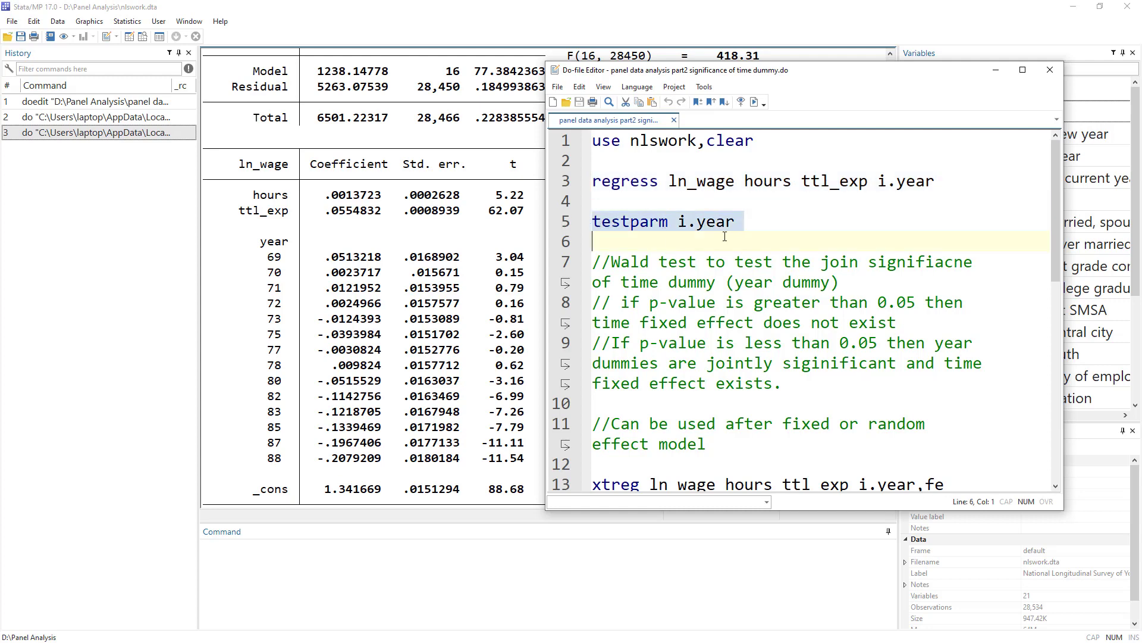
{"action": "left_click", "coordinate": [754, 101]}
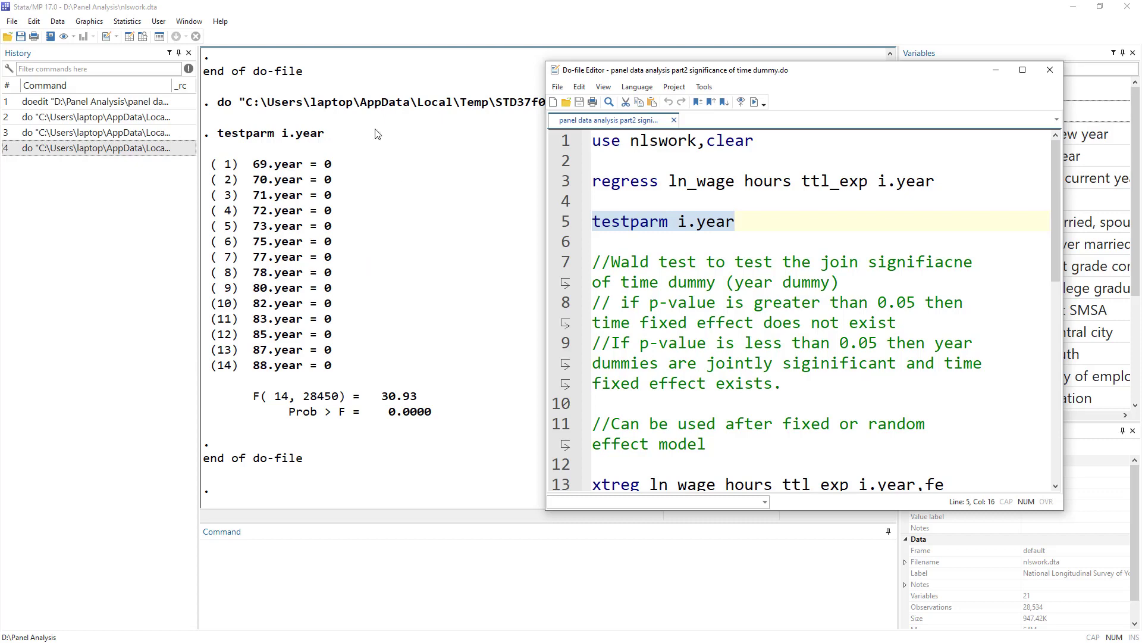
{"action": "scroll", "coordinate": [318, 183], "scroll_direction": "up", "scroll_amount": 3}
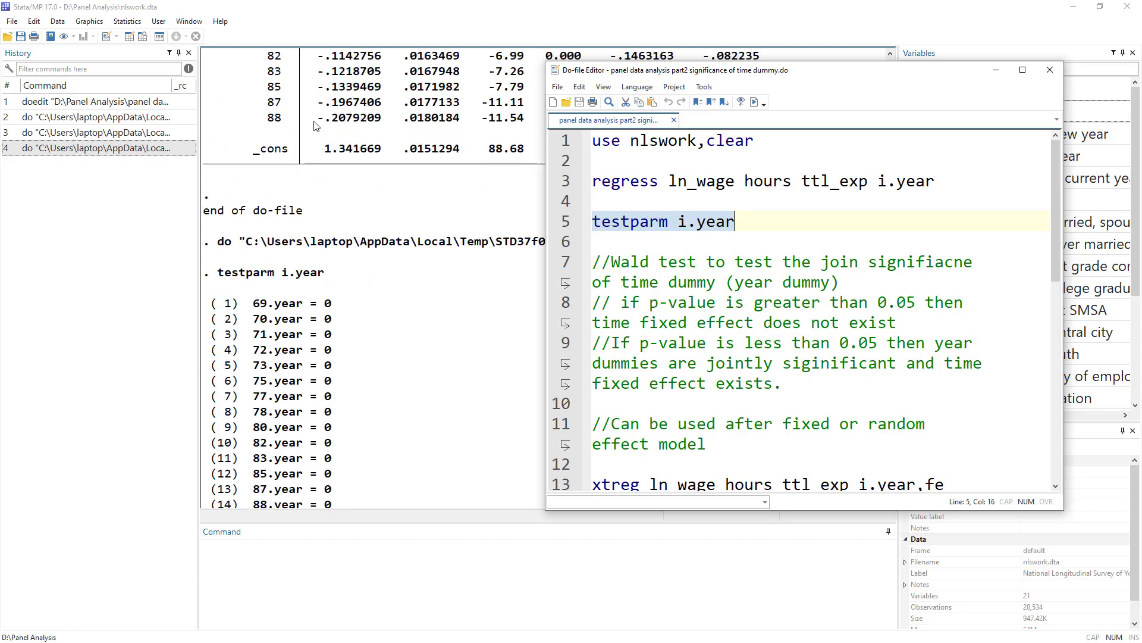
{"action": "scroll", "coordinate": [368, 234], "scroll_direction": "down", "scroll_amount": 3}
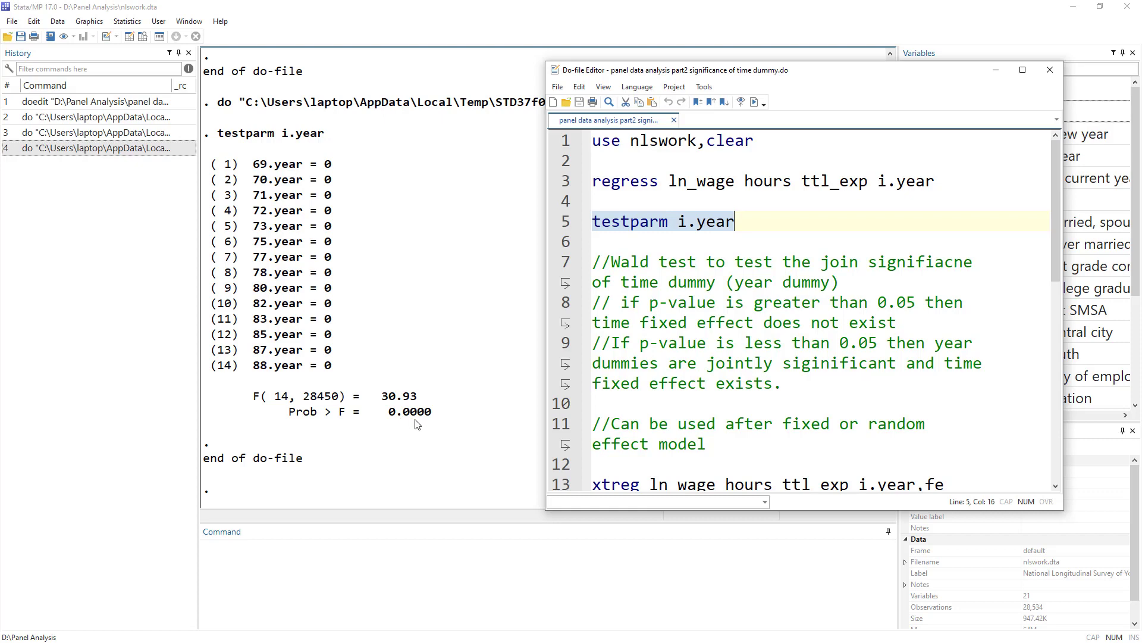
Step: Highlight the comments: p above 0.05 means no time fixed effect; below 0.05 means one exists
{"action": "left_click_drag", "start_coordinate": [623, 302], "coordinate": [966, 305]}
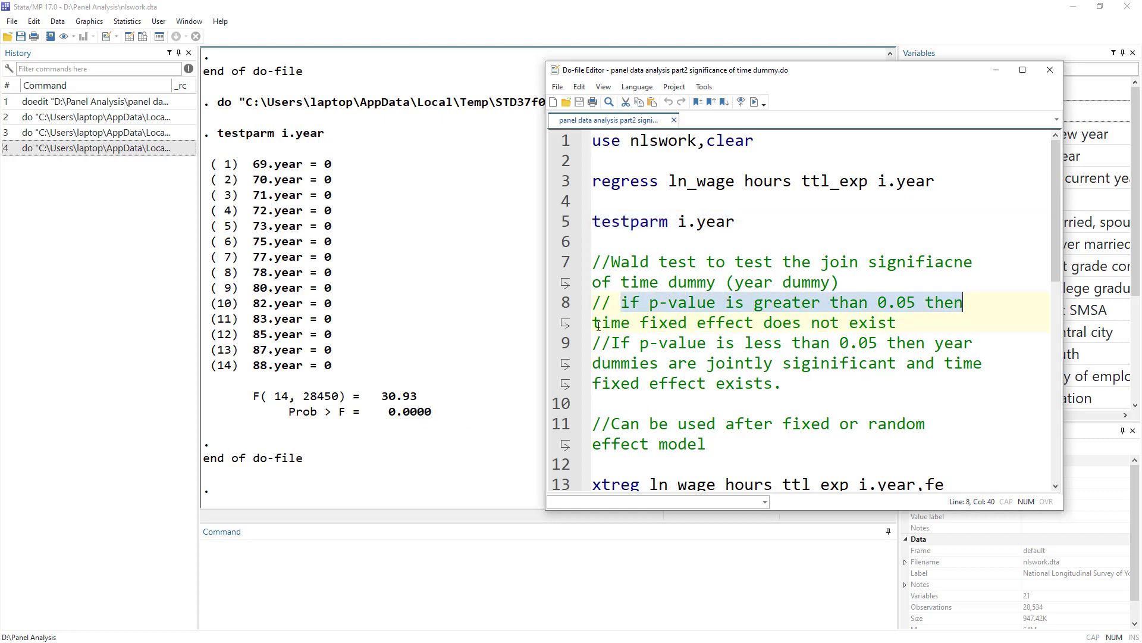
{"action": "left_click_drag", "start_coordinate": [595, 324], "coordinate": [760, 324]}
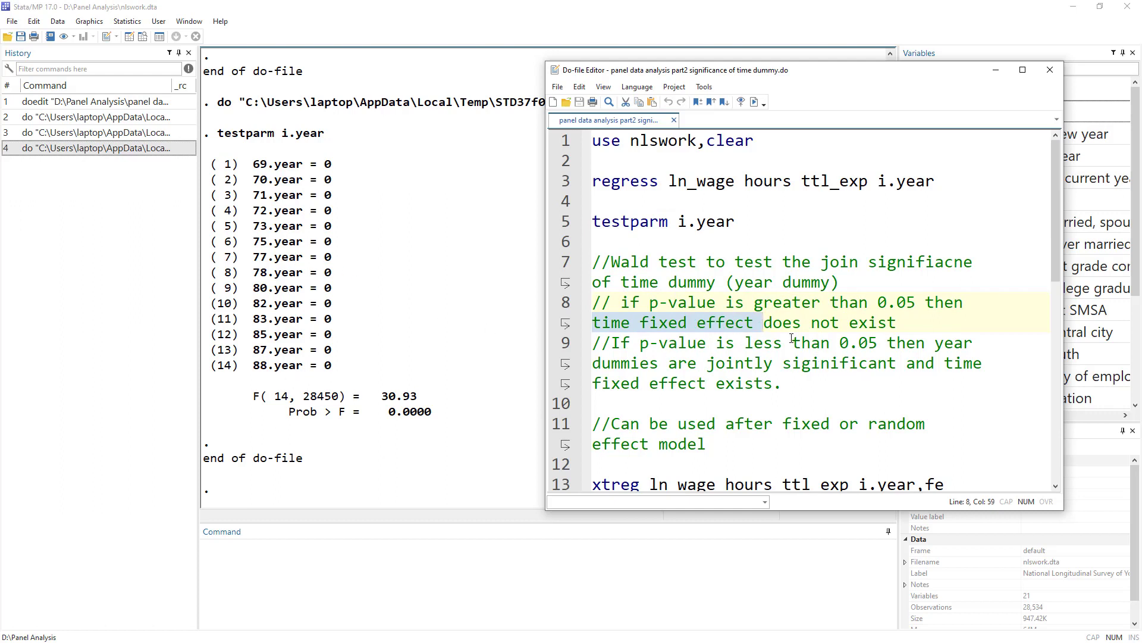
{"action": "left_click_drag", "start_coordinate": [783, 324], "coordinate": [909, 326]}
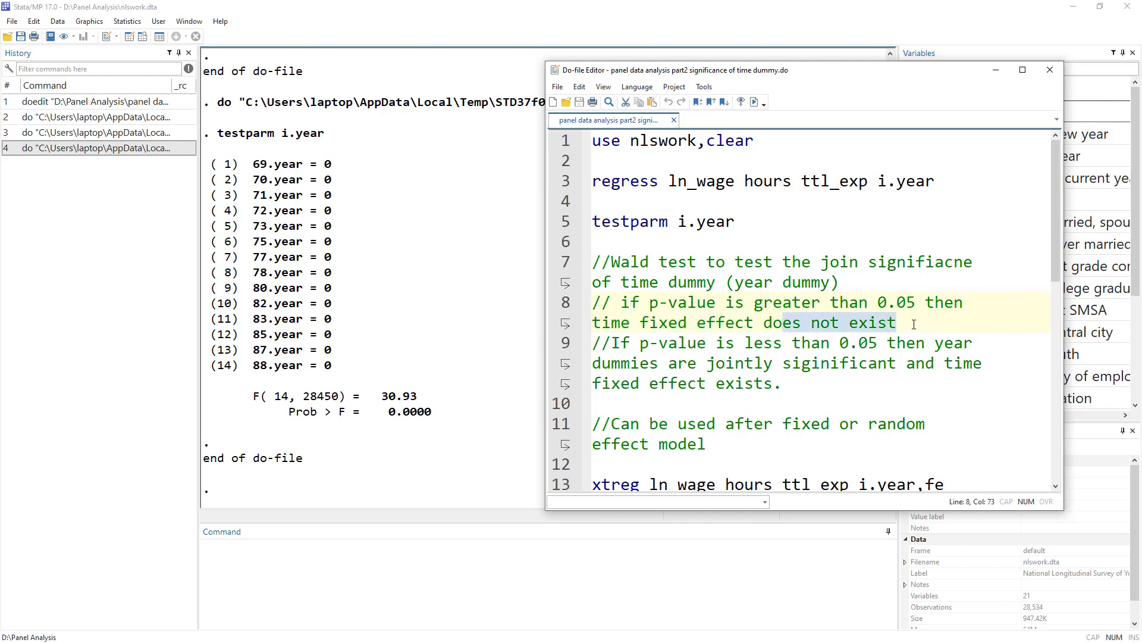
{"action": "left_click_drag", "start_coordinate": [725, 344], "coordinate": [916, 344]}
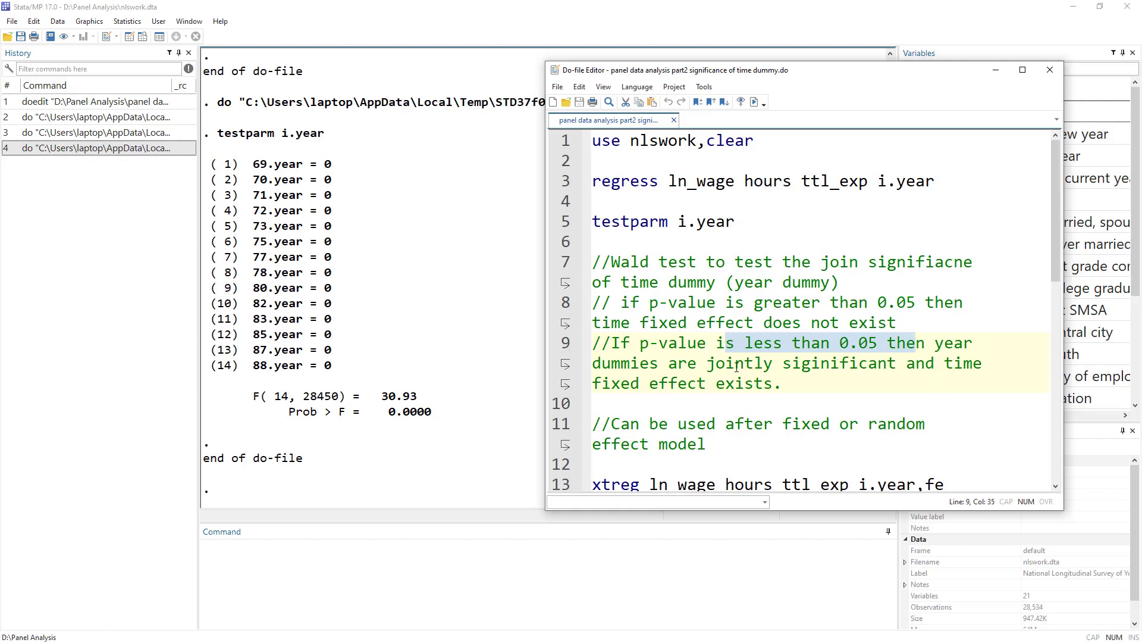
Step: Run the fixed-effects xtreg with year dummies and its testparm i.year (F(14, 23741) = 15.85)
{"action": "scroll", "coordinate": [736, 367], "scroll_direction": "down", "scroll_amount": 1}
{"action": "scroll", "coordinate": [776, 297], "scroll_direction": "up", "scroll_amount": 1}
{"action": "double_click", "coordinate": [617, 183]}
{"action": "scroll", "coordinate": [703, 410], "scroll_direction": "down", "scroll_amount": 2}
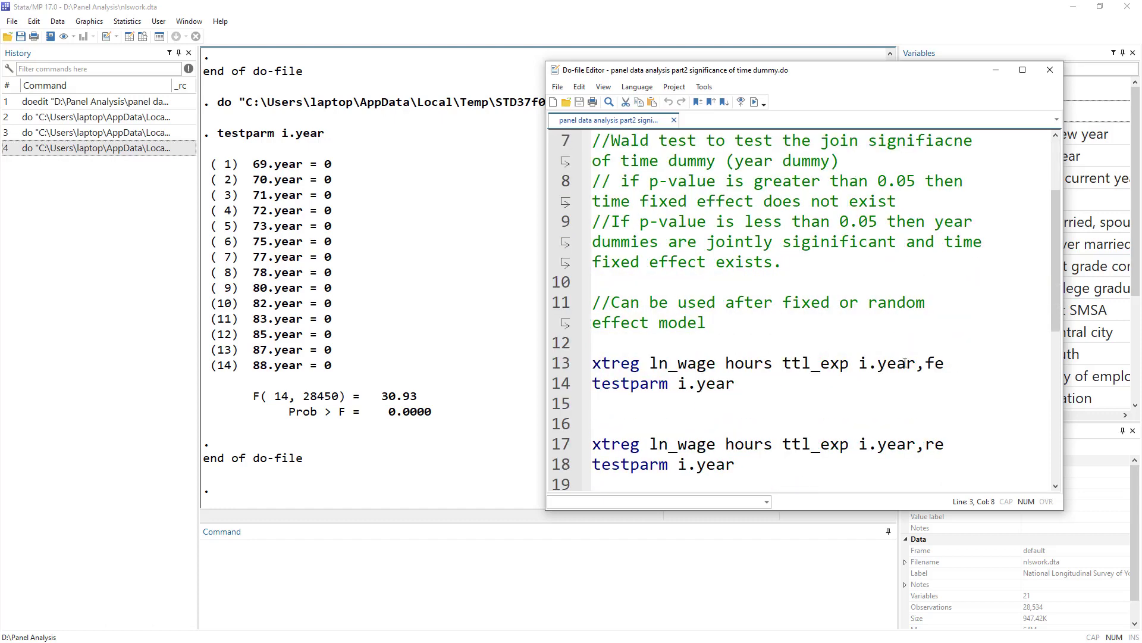
{"action": "left_click_drag", "start_coordinate": [946, 363], "coordinate": [931, 362]}
{"action": "left_click", "coordinate": [570, 361]}
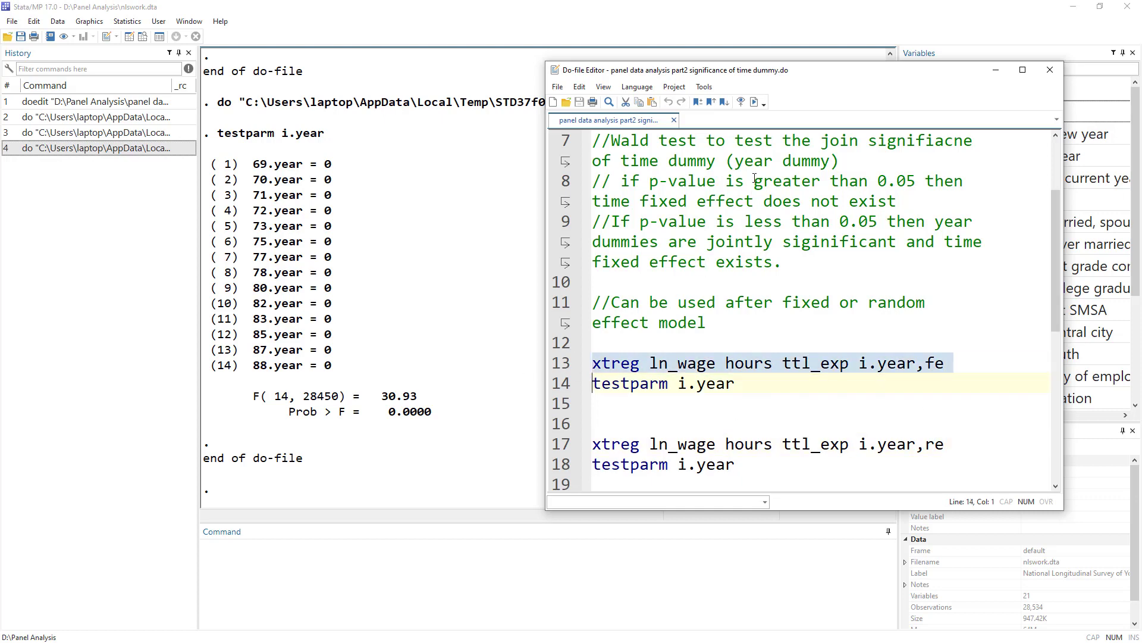
{"action": "left_click", "coordinate": [755, 103]}
{"action": "left_click", "coordinate": [558, 384]}
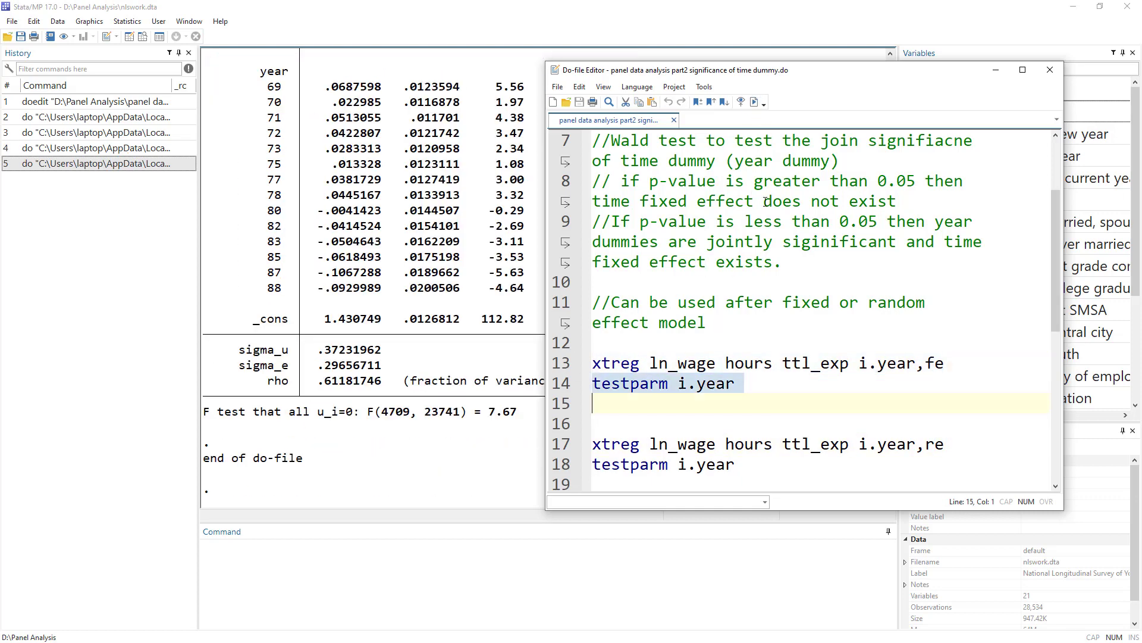
{"action": "left_click", "coordinate": [754, 104]}
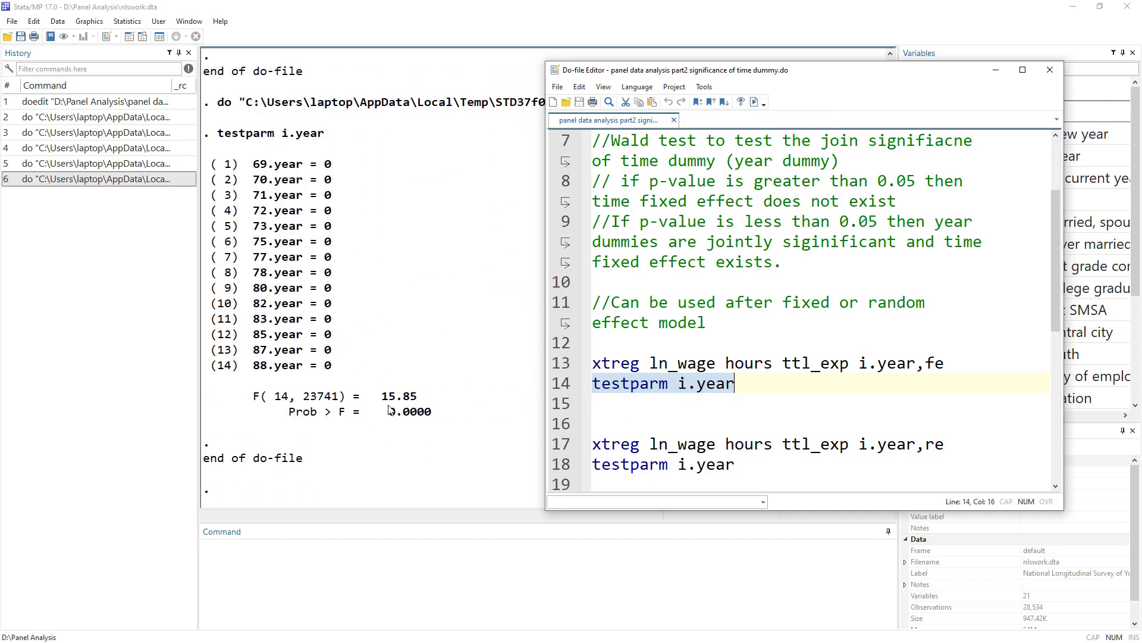
Step: Run the random-effects model and its year-dummy test (chi2(14) = 362.86)
{"action": "scroll", "coordinate": [631, 200], "scroll_direction": "down", "scroll_amount": 2}
{"action": "left_click_drag", "start_coordinate": [557, 324], "coordinate": [577, 337]}
{"action": "left_click", "coordinate": [754, 103]}
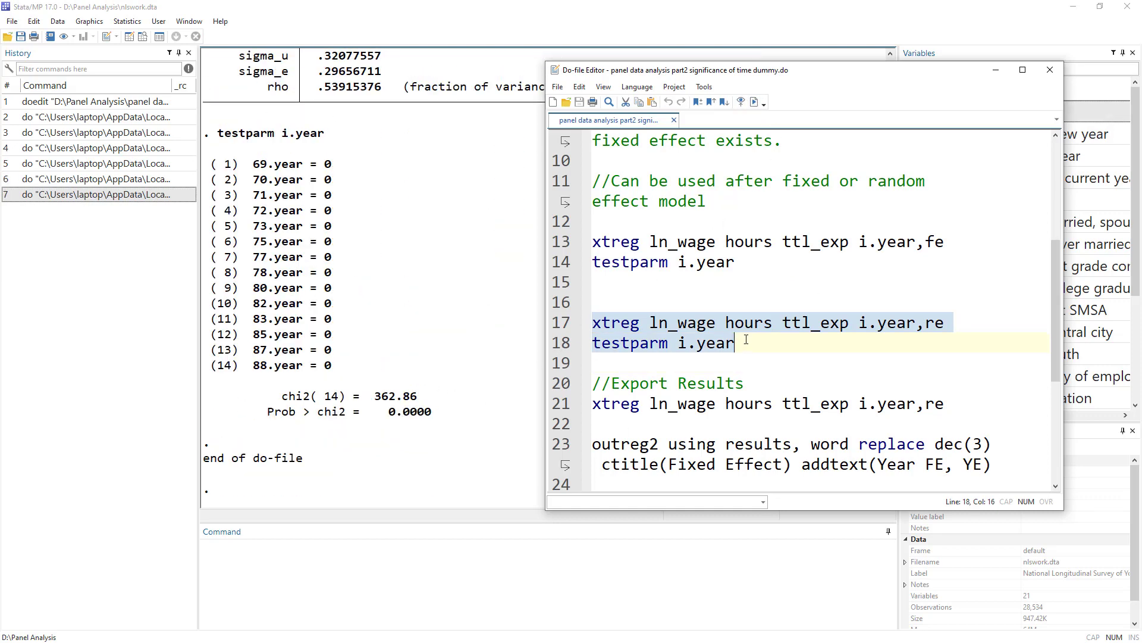
Step: Replace i.year with i.ind_code in lines 17–18 and run the model and test (chi2(11) = 2184.36)
{"action": "left_click", "coordinate": [707, 344]}
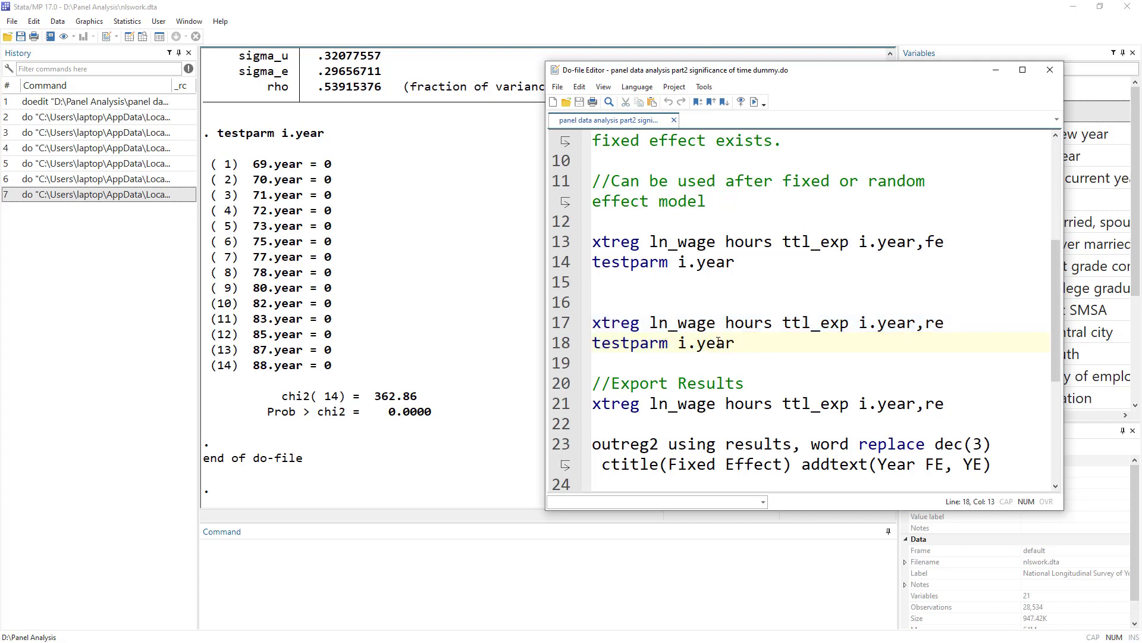
{"action": "double_click", "coordinate": [718, 342]}
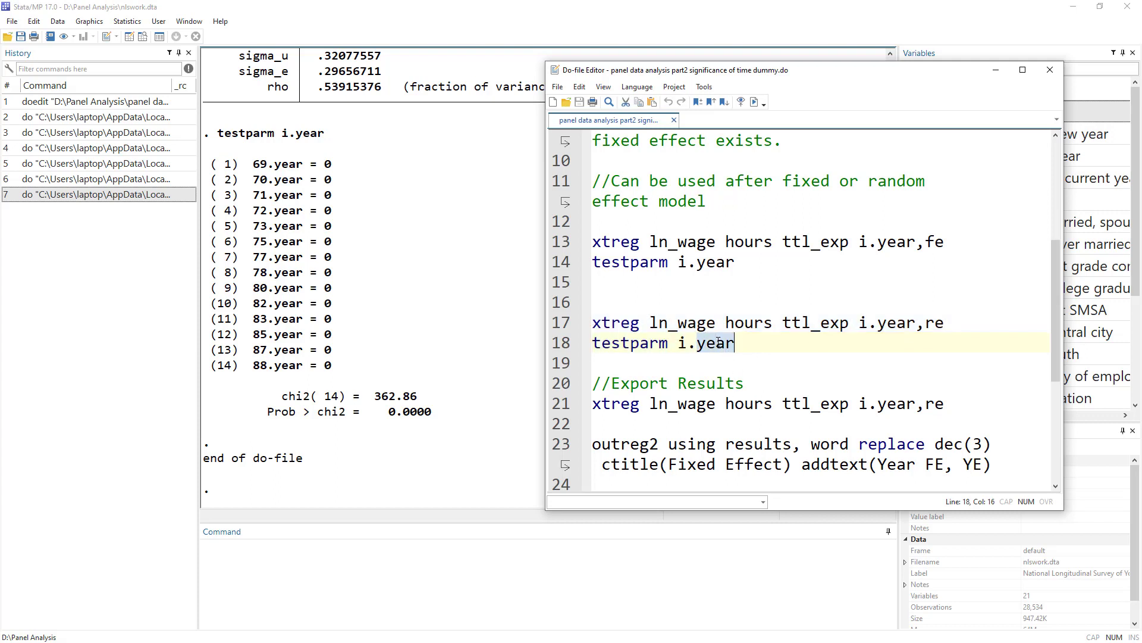
{"action": "type", "text": "ind"}
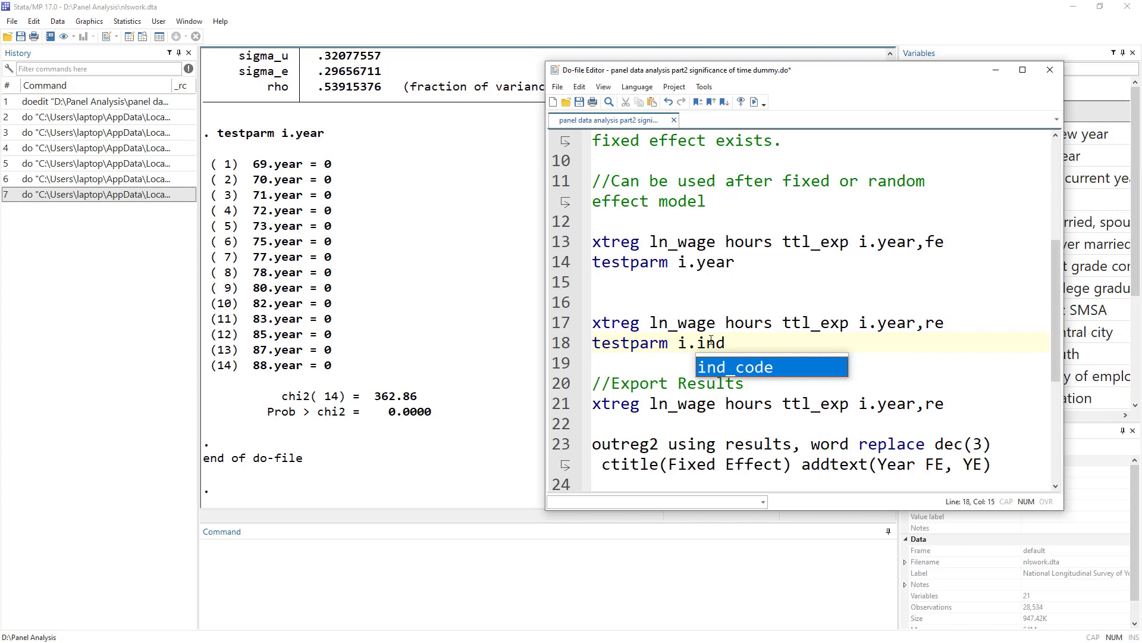
{"action": "double_click", "coordinate": [738, 366]}
{"action": "left_click", "coordinate": [558, 325]}
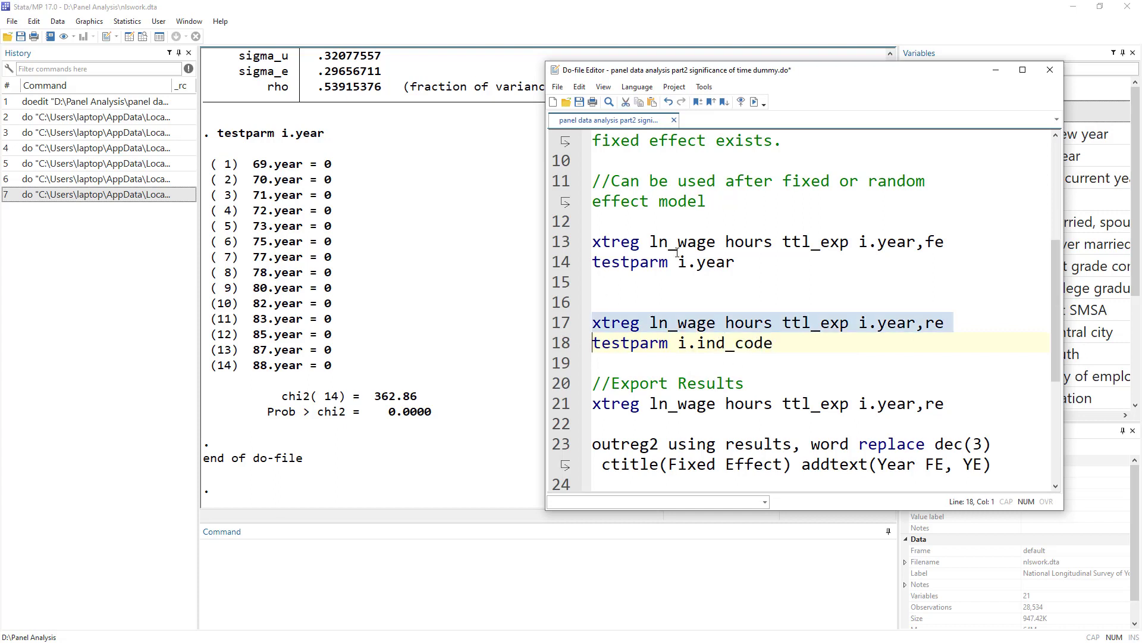
{"action": "double_click", "coordinate": [903, 325]}
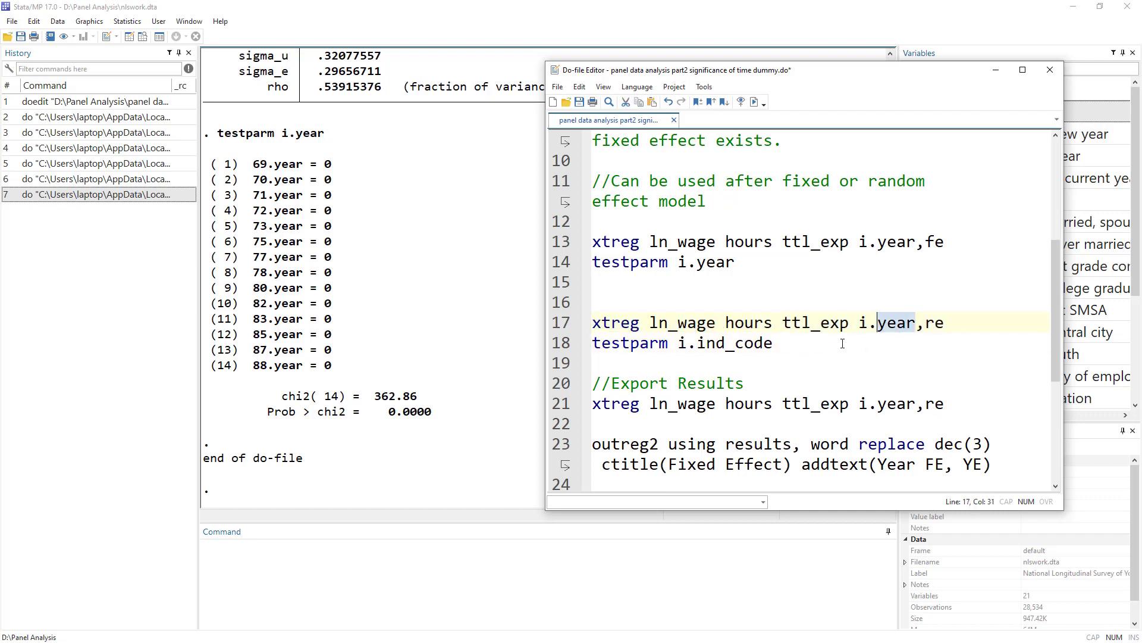
{"action": "type", "text": "ind"}
{"action": "key", "text": "Return"}
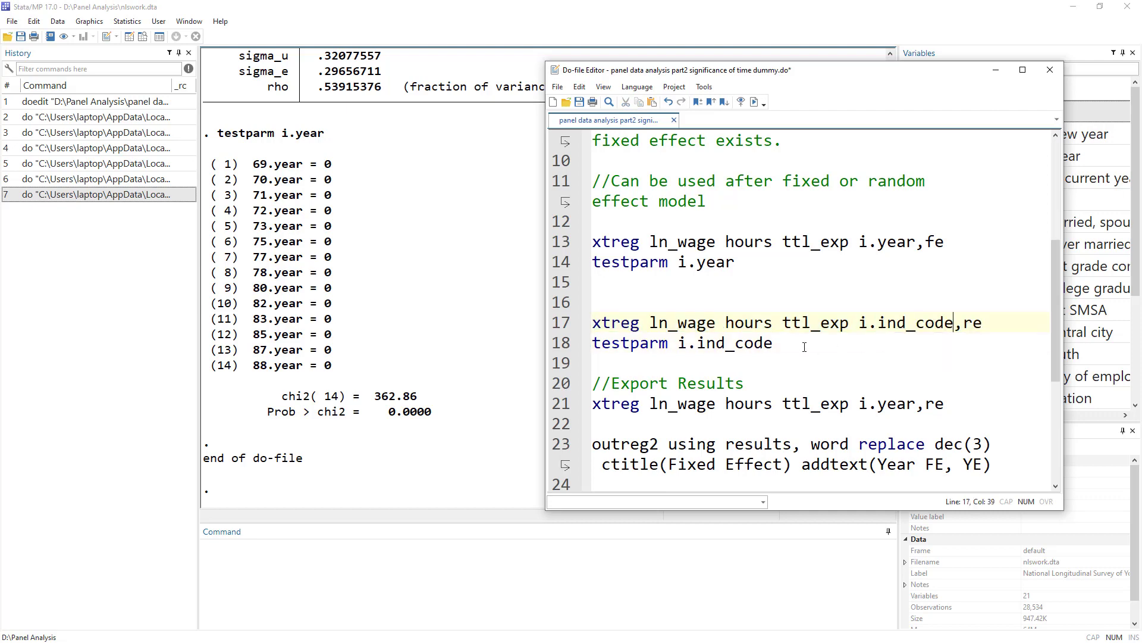
{"action": "left_click_drag", "start_coordinate": [564, 326], "coordinate": [563, 343]}
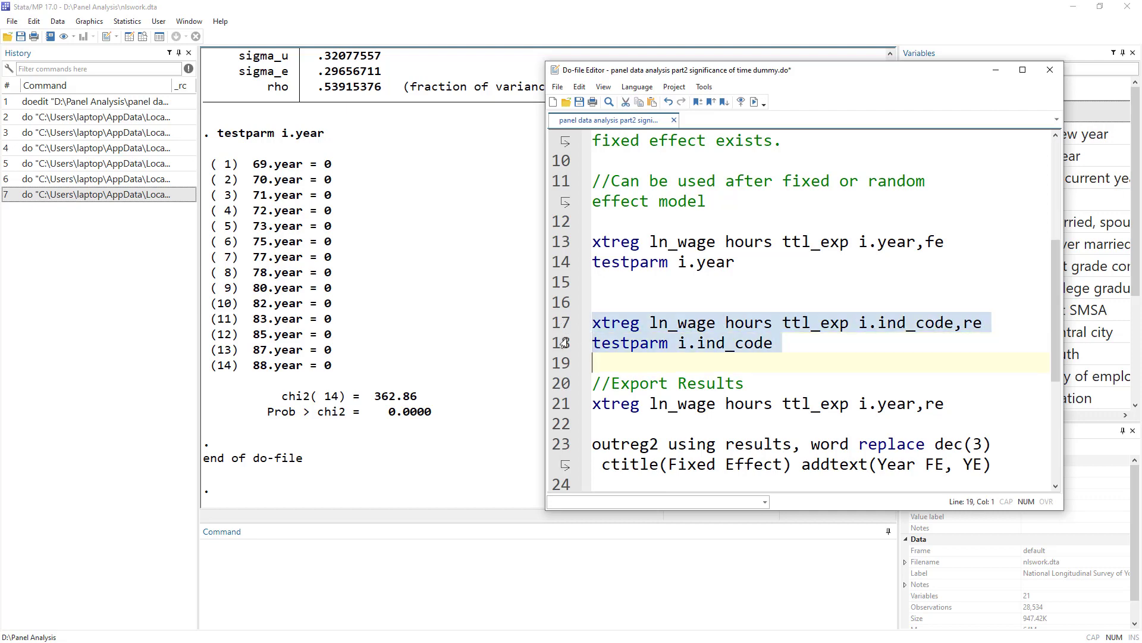
{"action": "left_click", "coordinate": [752, 104]}
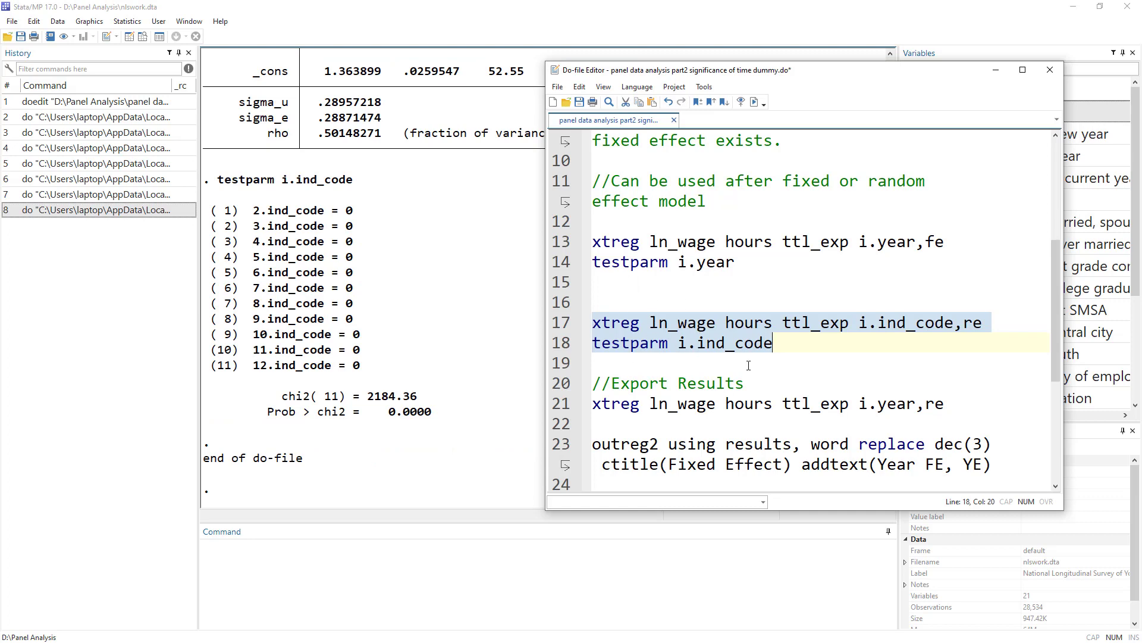
Step: Review the random-effects year-dummy regression used in the Export Results block
{"action": "left_click_drag", "start_coordinate": [755, 70], "coordinate": [673, 67]}
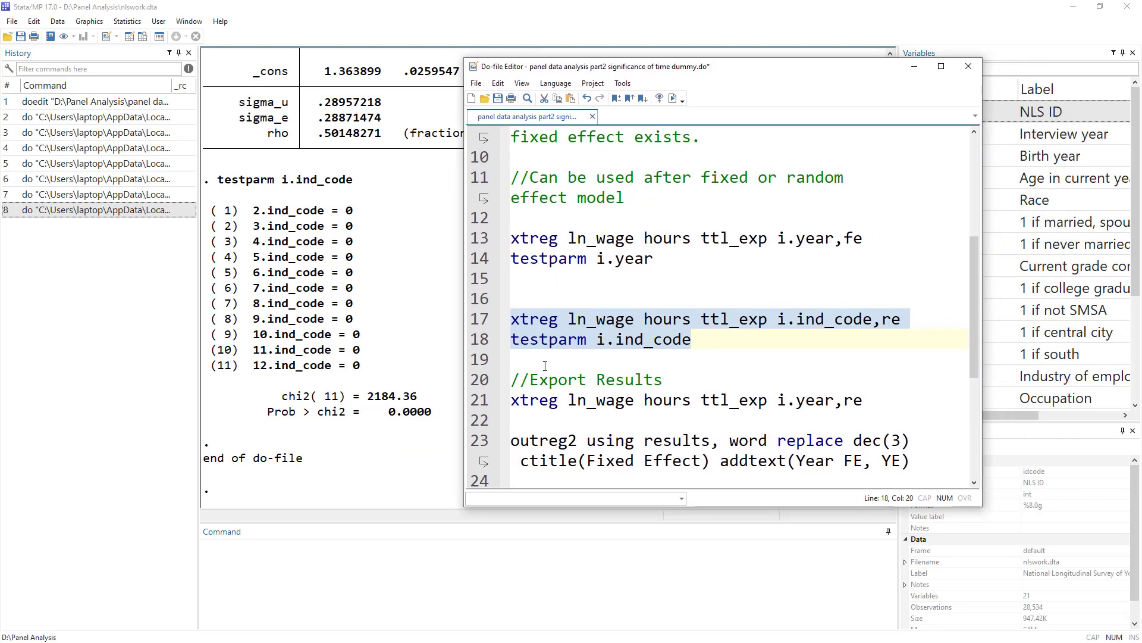
{"action": "scroll", "coordinate": [333, 268], "scroll_direction": "up", "scroll_amount": 8}
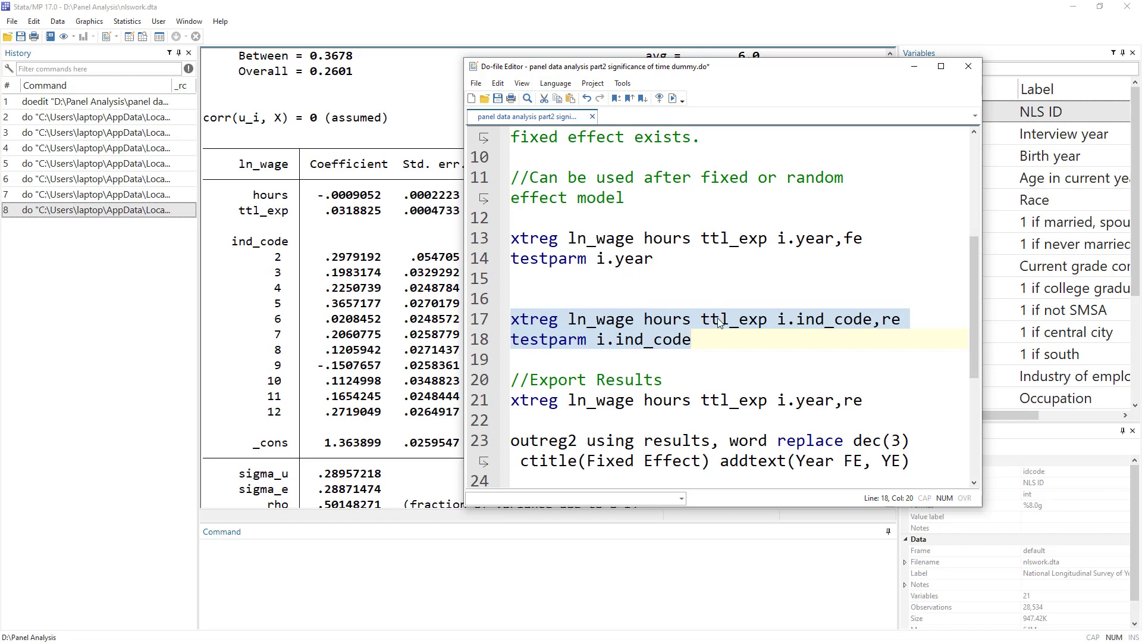
{"action": "scroll", "coordinate": [684, 376], "scroll_direction": "down", "scroll_amount": 1}
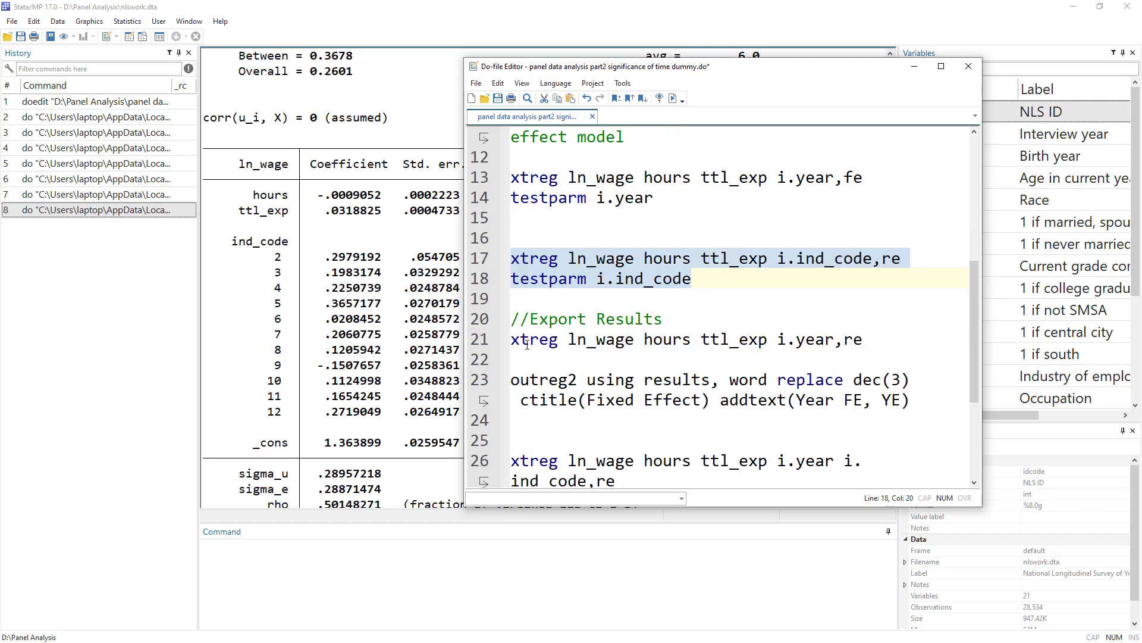
{"action": "left_click", "coordinate": [493, 342]}
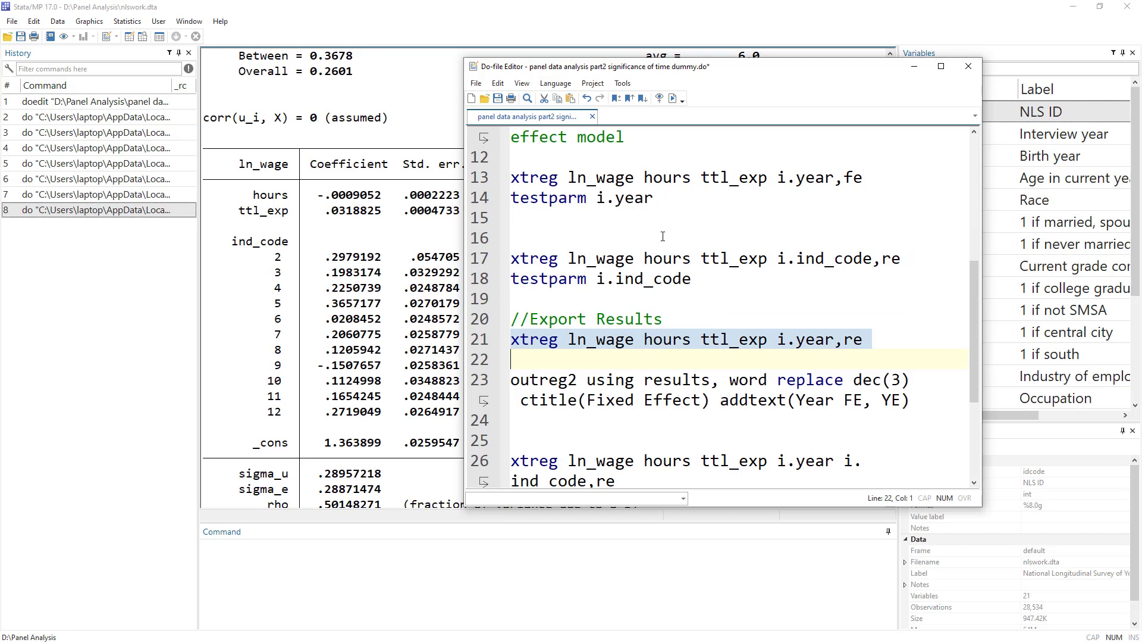
{"action": "left_click_drag", "start_coordinate": [654, 200], "coordinate": [512, 156]}
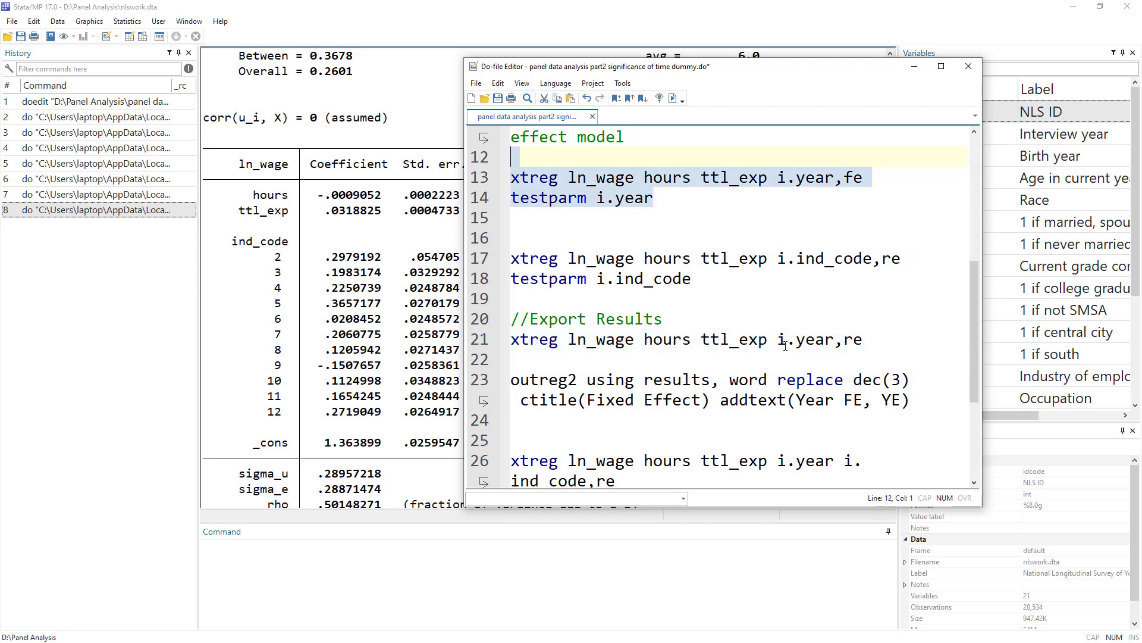
{"action": "left_click_drag", "start_coordinate": [779, 342], "coordinate": [834, 342]}
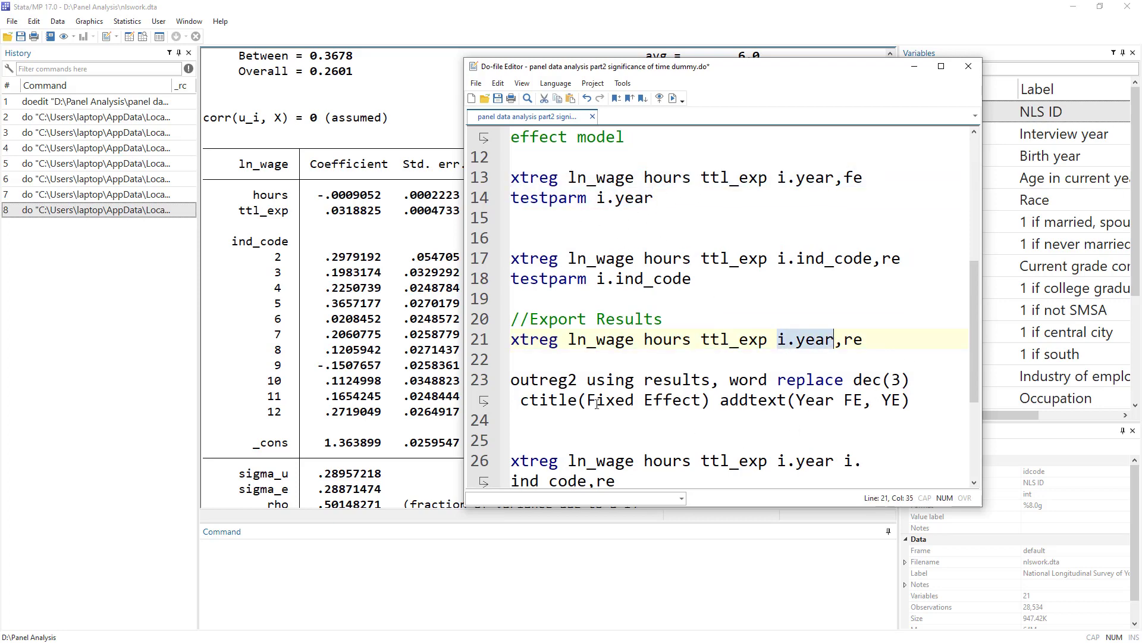
Step: Go through the outreg2 options: using results, word, replace, dec(3), ctitle(Fixed Effect), addtext
{"action": "double_click", "coordinate": [535, 380]}
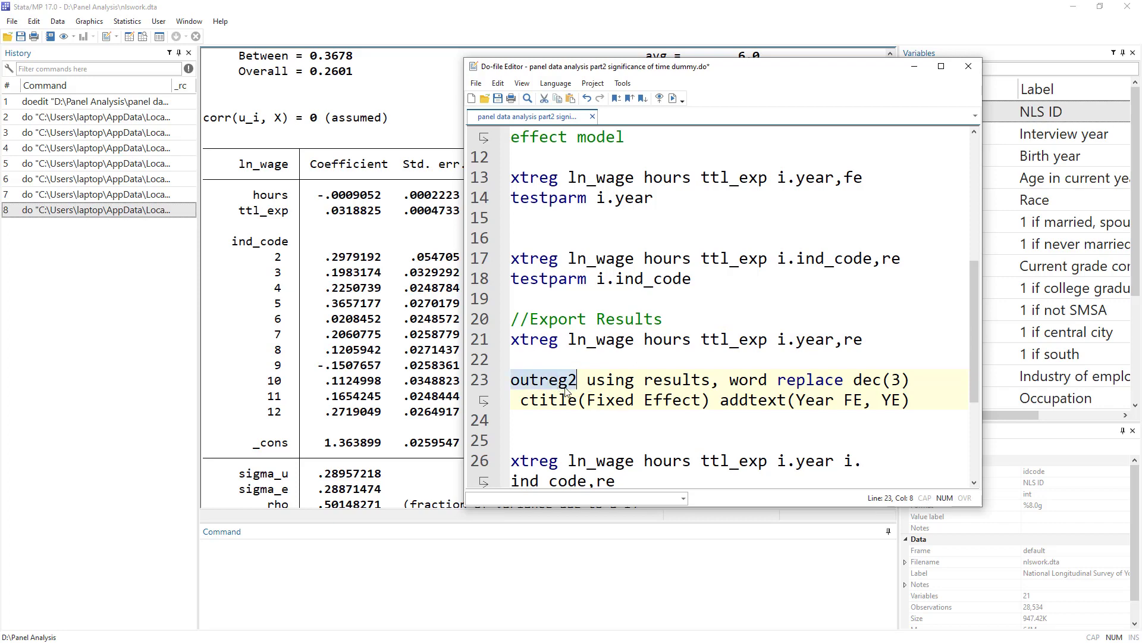
{"action": "double_click", "coordinate": [601, 379]}
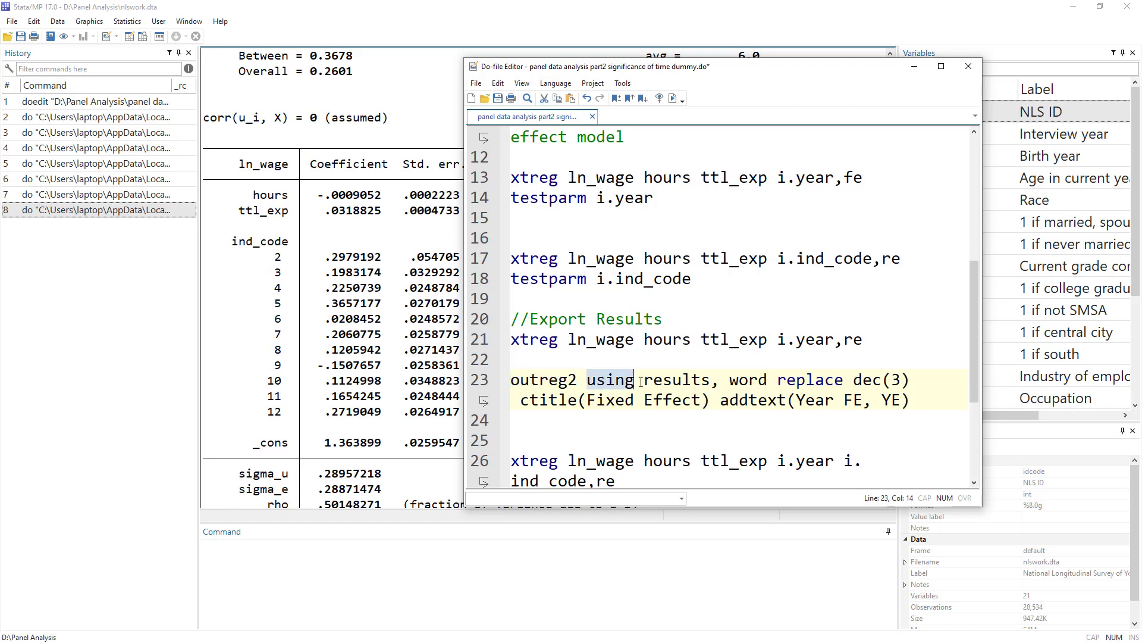
{"action": "left_click_drag", "start_coordinate": [645, 382], "coordinate": [707, 382]}
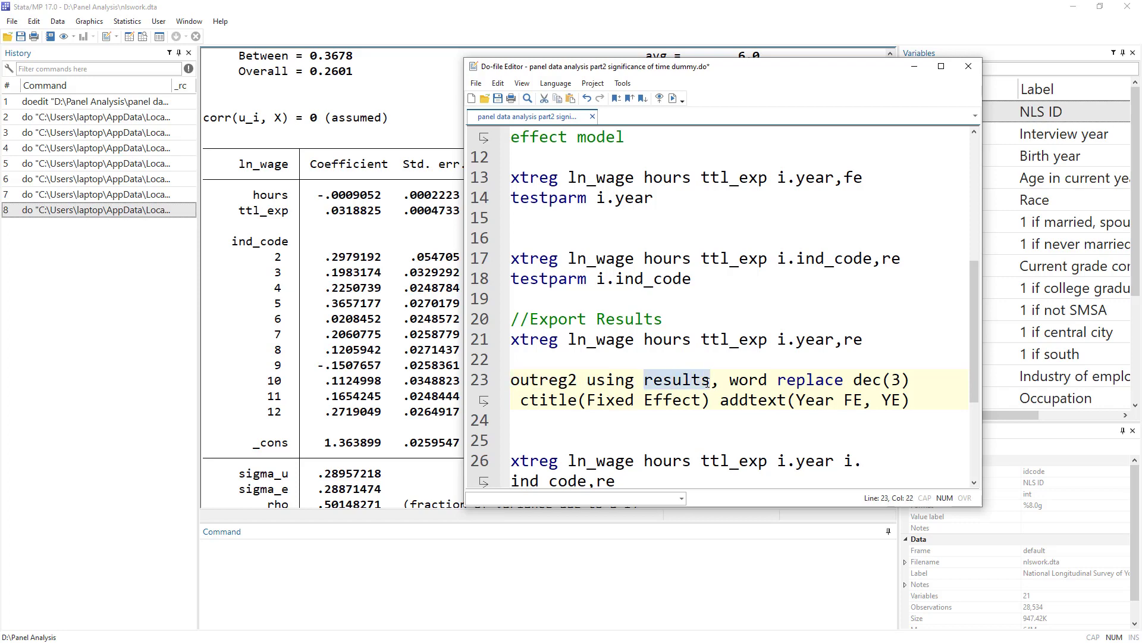
{"action": "left_click", "coordinate": [750, 381]}
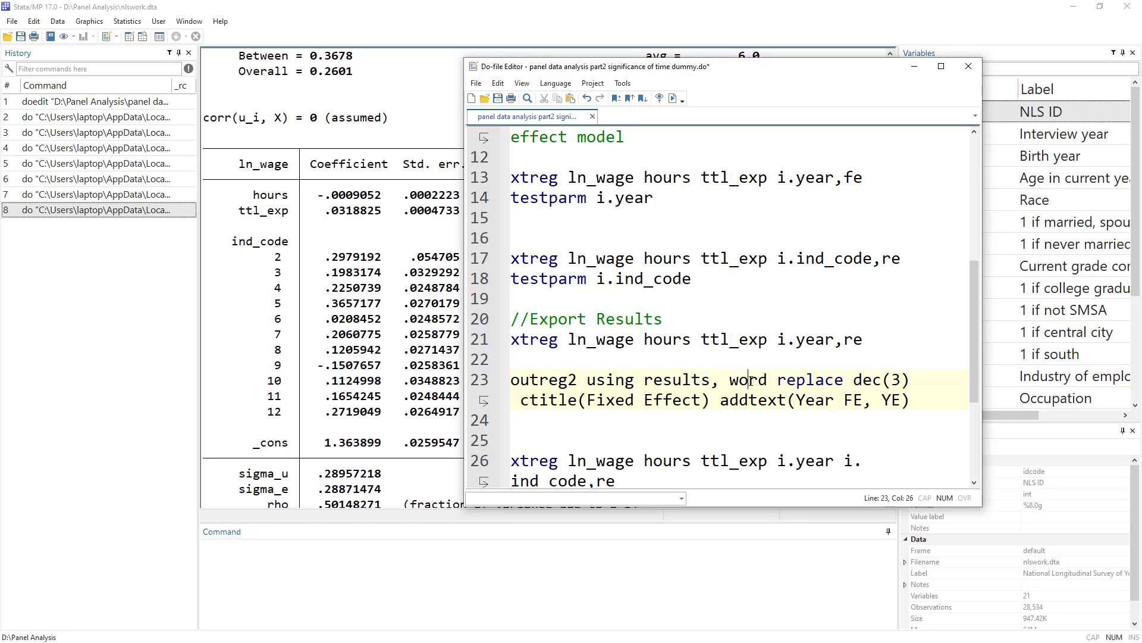
{"action": "double_click", "coordinate": [823, 382]}
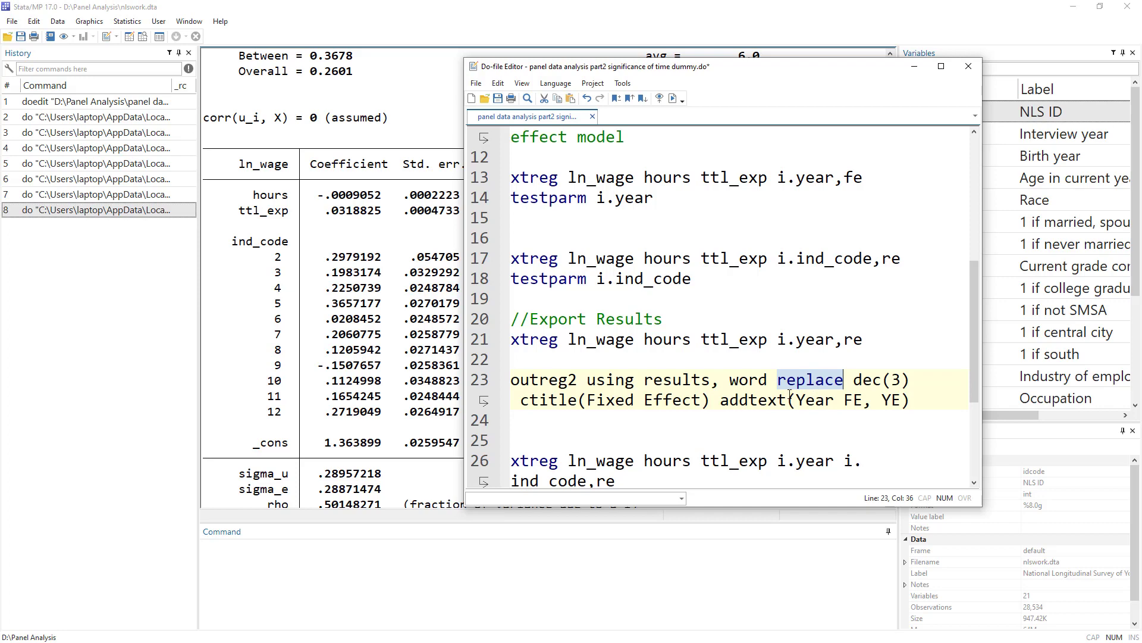
{"action": "left_click_drag", "start_coordinate": [856, 381], "coordinate": [910, 381]}
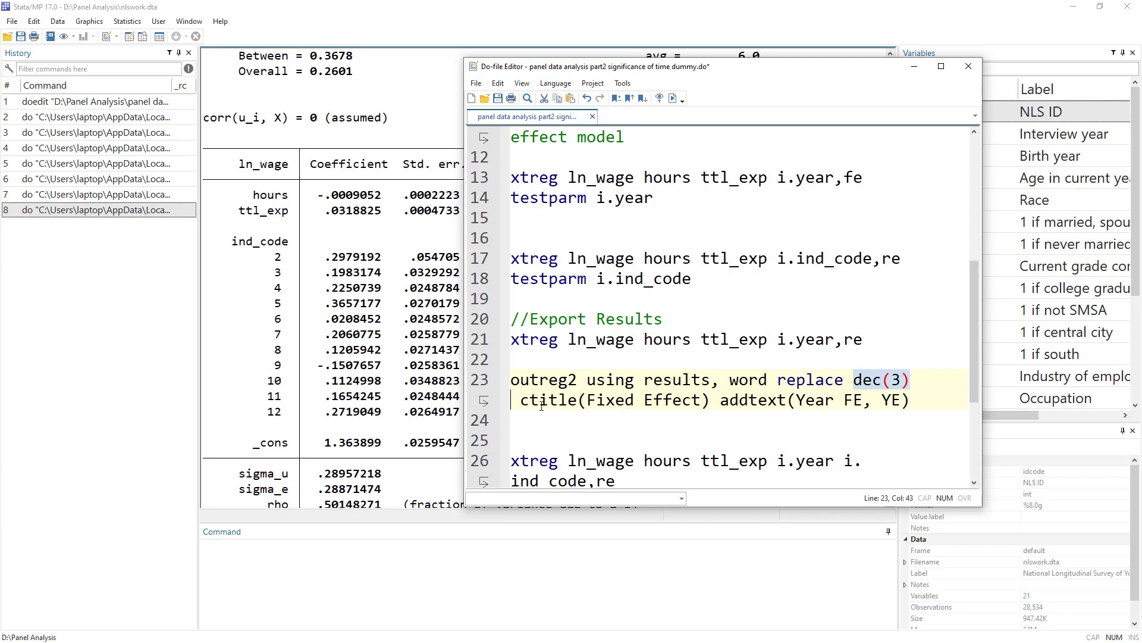
{"action": "left_click_drag", "start_coordinate": [520, 405], "coordinate": [923, 402]}
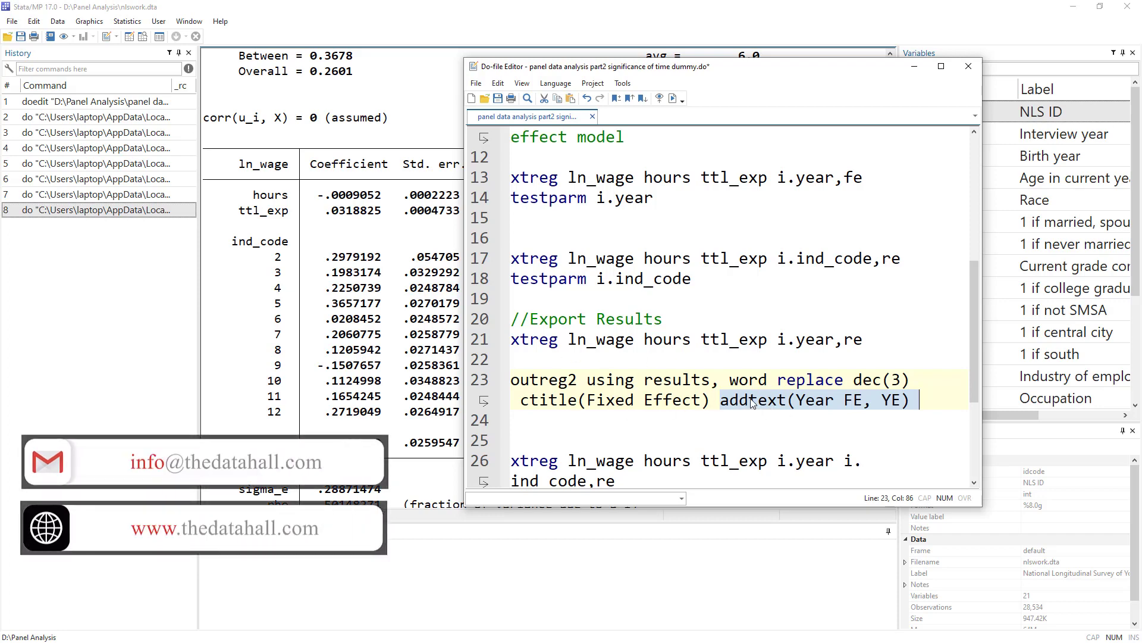
{"action": "double_click", "coordinate": [768, 405]}
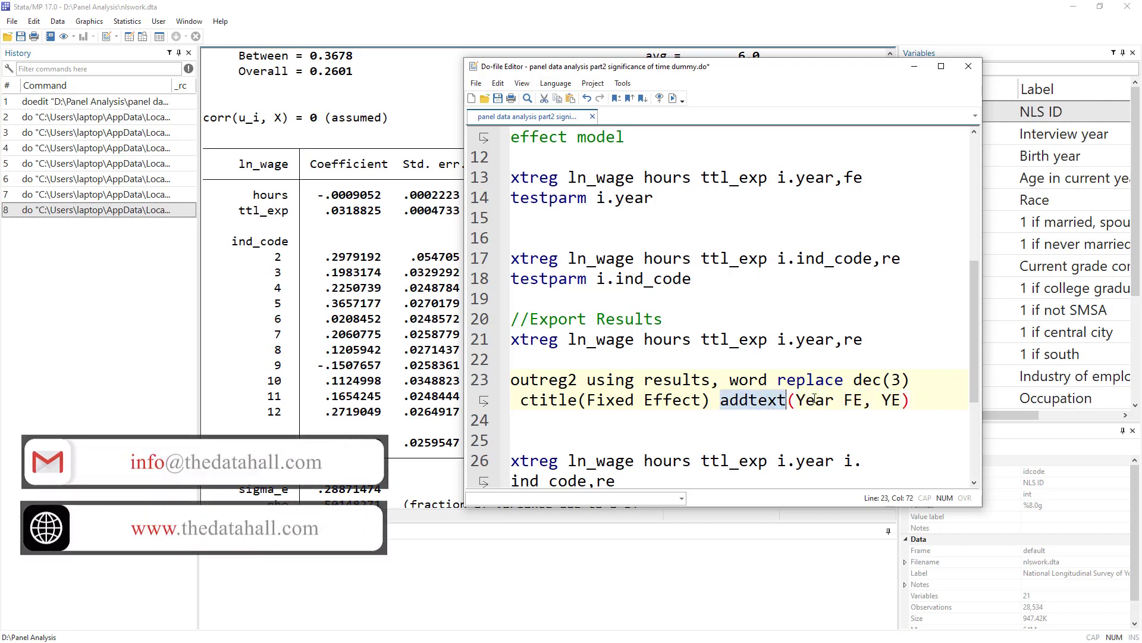
Step: Change addtext(Year FE, YE) to YES and select the regression and outreg2 lines
{"action": "left_click_drag", "start_coordinate": [798, 399], "coordinate": [899, 400]}
{"action": "type", "text": "YEs"}
{"action": "key", "text": "BackSpace"}
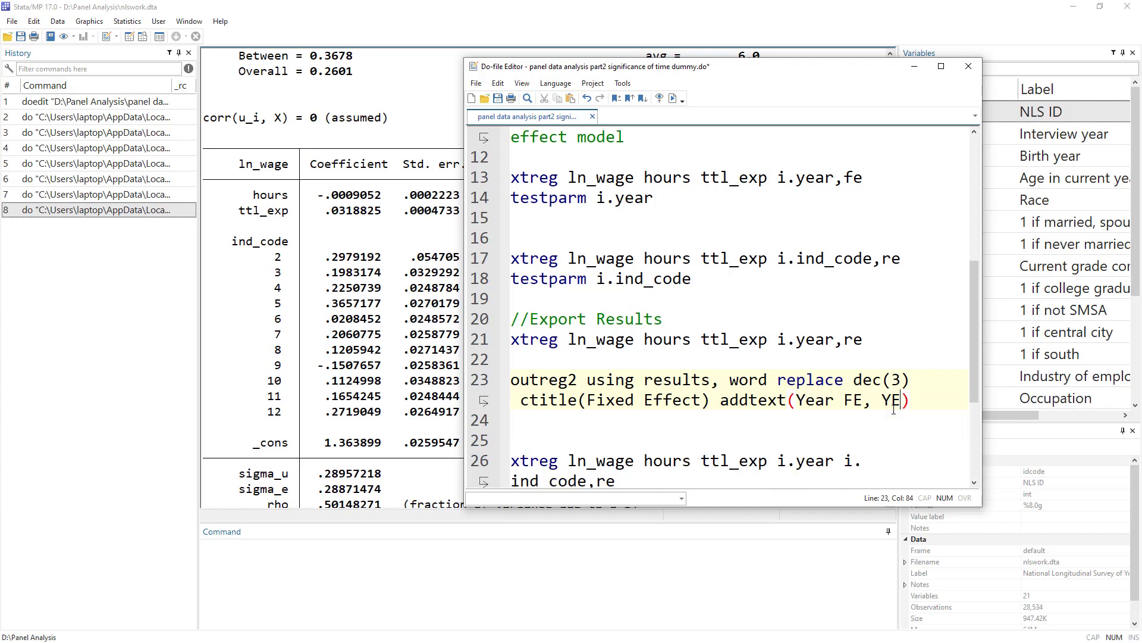
{"action": "type", "text": "S"}
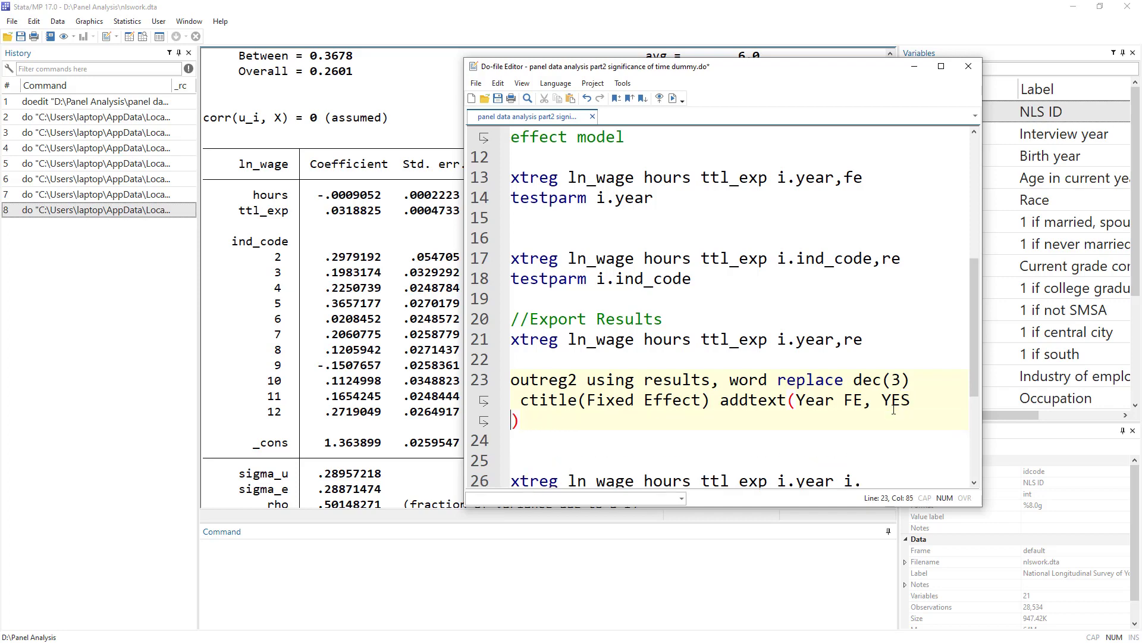
{"action": "left_click", "coordinate": [476, 339]}
{"action": "left_click_drag", "start_coordinate": [476, 339], "coordinate": [484, 416]}
Step: Run the export and open results.rtf in a maximized Word window
{"action": "left_click", "coordinate": [674, 98]}
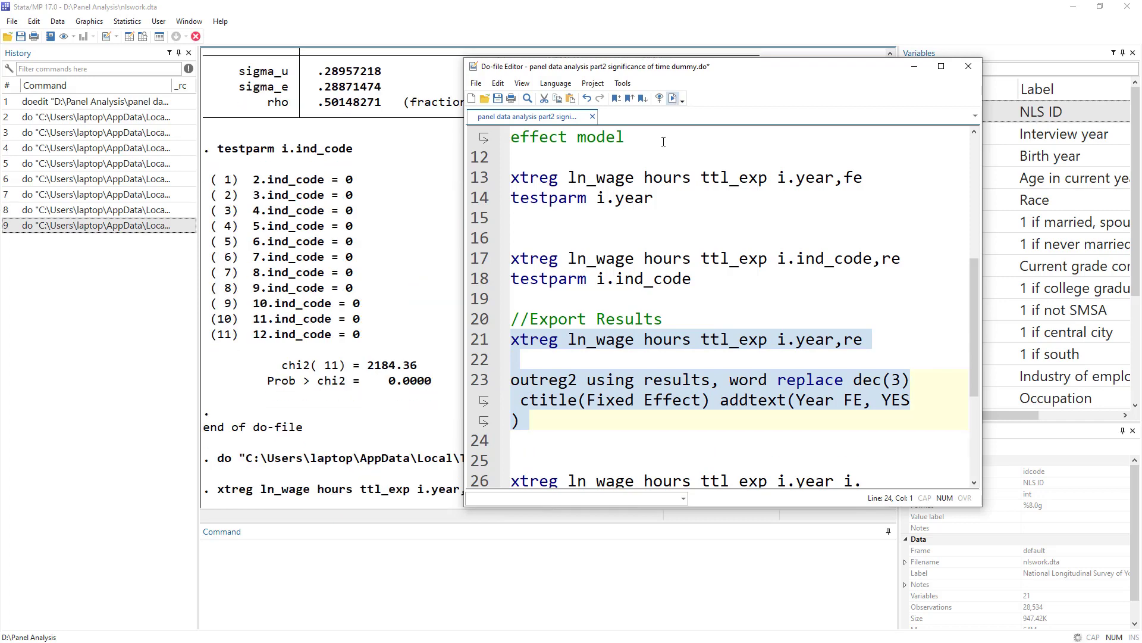
{"action": "left_click", "coordinate": [257, 400]}
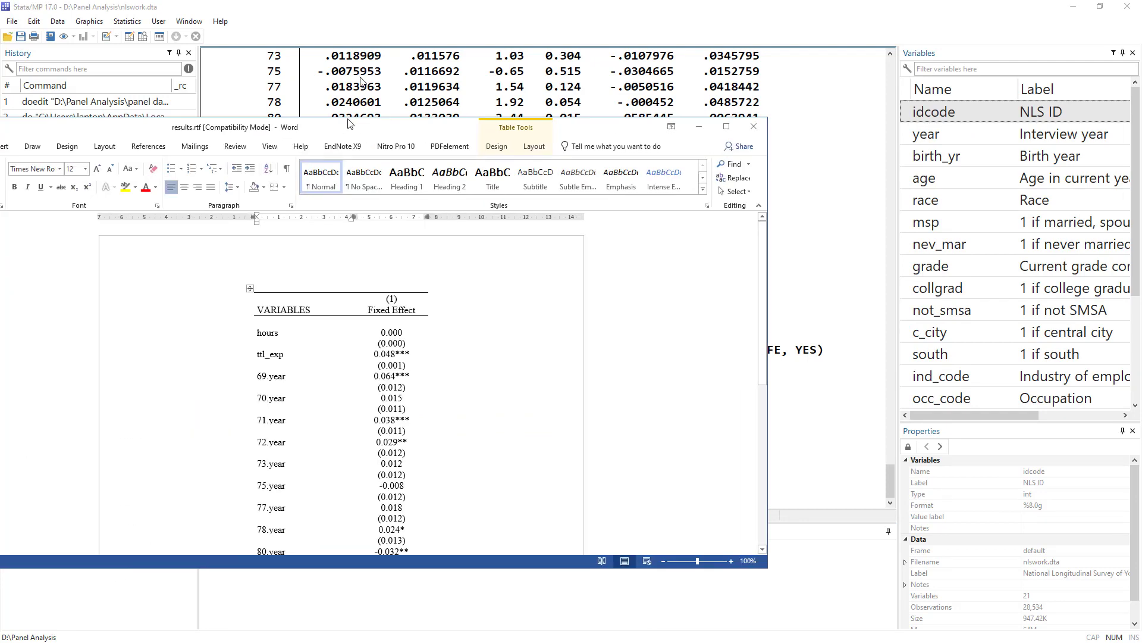
{"action": "left_click_drag", "start_coordinate": [446, 122], "coordinate": [447, 3]}
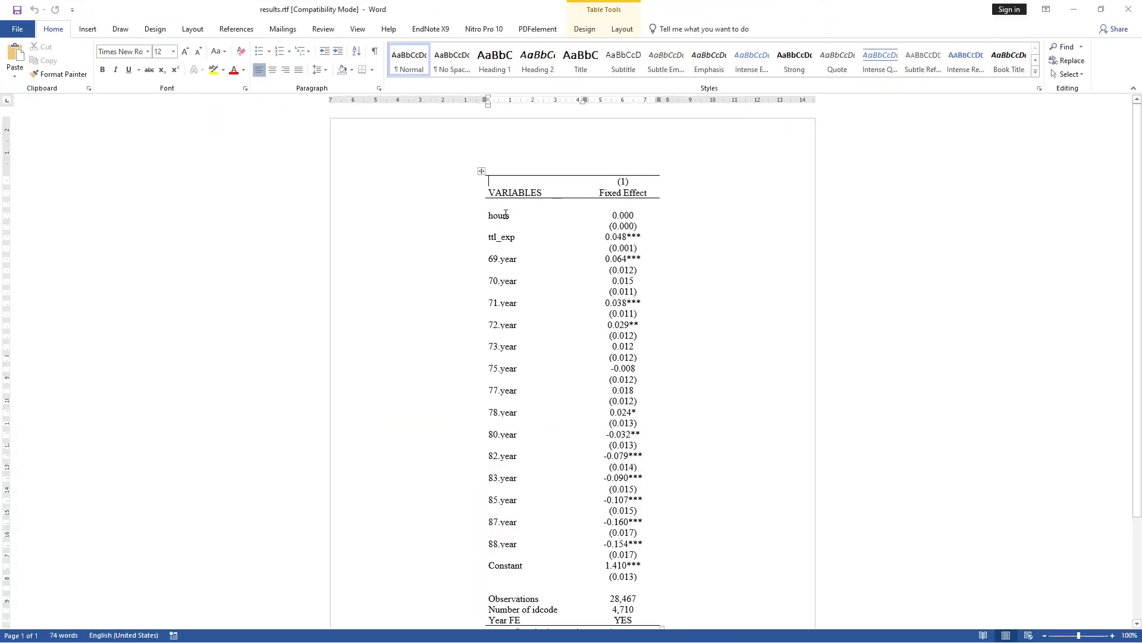
Step: Check the year dummy rows and confirm the Year FE row reads YES
{"action": "left_click_drag", "start_coordinate": [506, 217], "coordinate": [634, 544]}
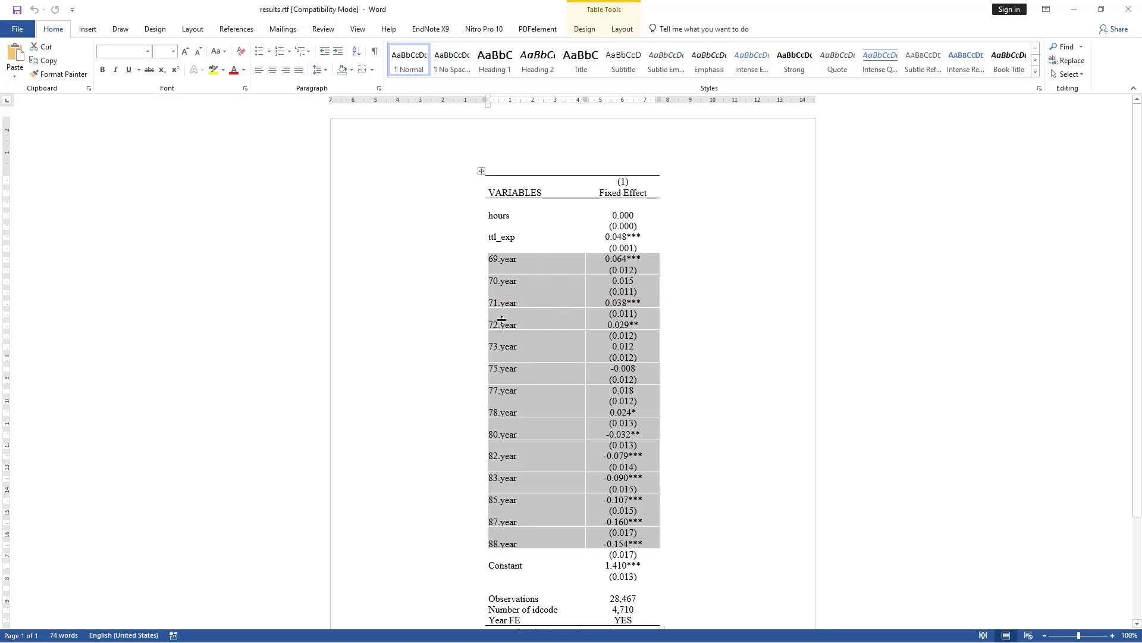
{"action": "scroll", "coordinate": [607, 381], "scroll_direction": "down", "scroll_amount": 3}
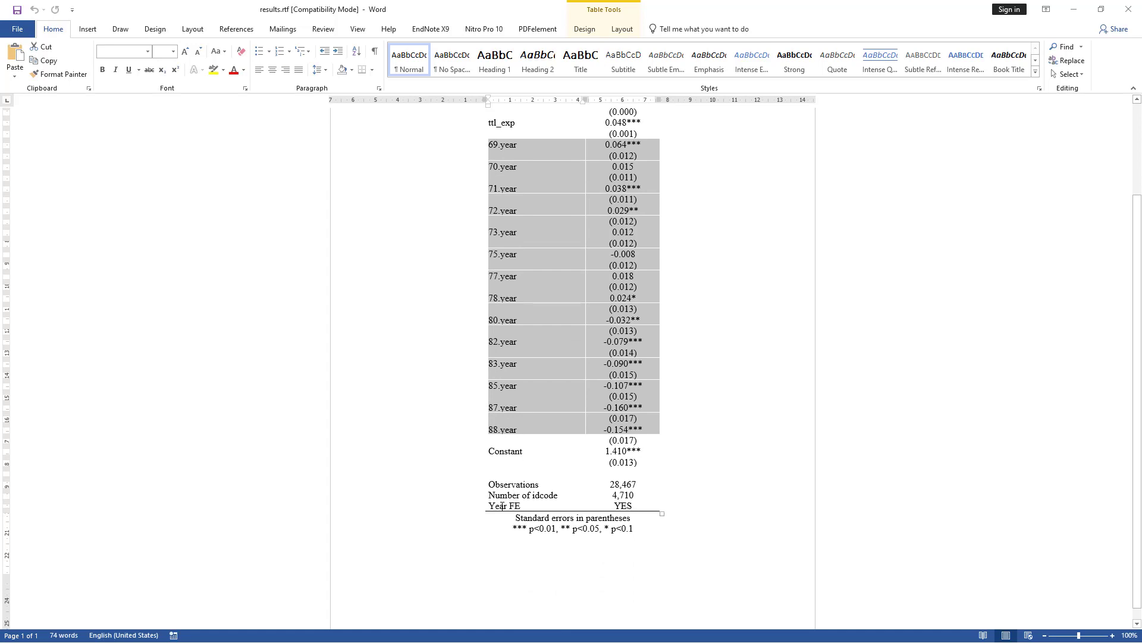
{"action": "left_click_drag", "start_coordinate": [502, 505], "coordinate": [522, 505]}
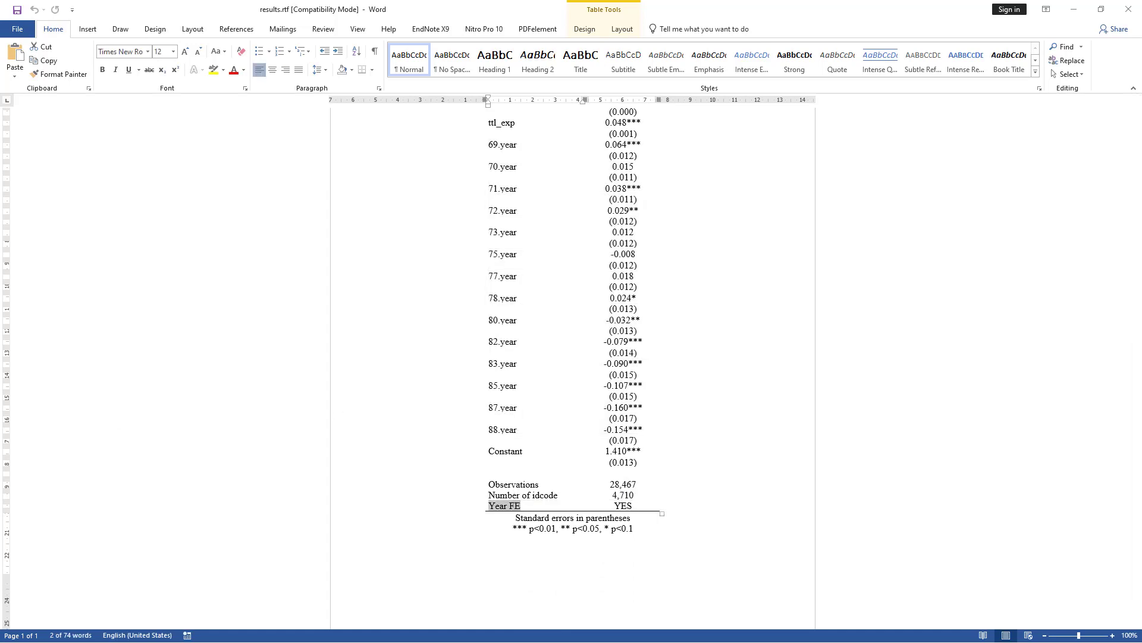
{"action": "key", "text": "alt+Tab"}
Step: Review the addtext(Year FE, YES) option in the first outreg2 command
{"action": "left_click", "coordinate": [729, 399]}
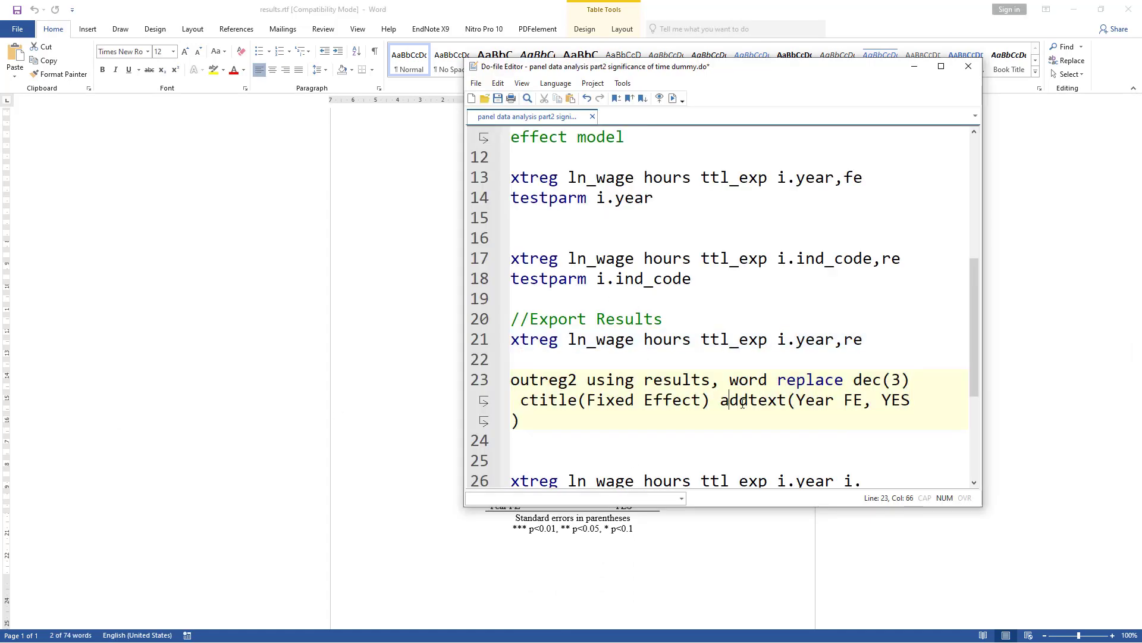
{"action": "left_click_drag", "start_coordinate": [716, 73], "coordinate": [678, 30]}
{"action": "left_click_drag", "start_coordinate": [759, 357], "coordinate": [826, 357]}
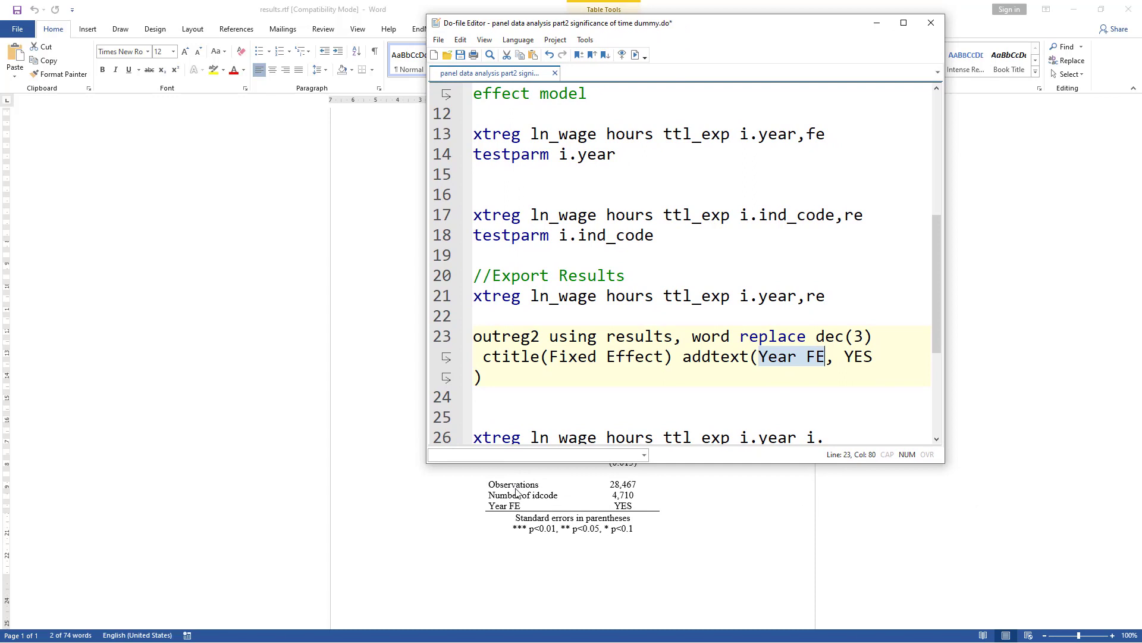
{"action": "left_click_drag", "start_coordinate": [844, 357], "coordinate": [872, 361]}
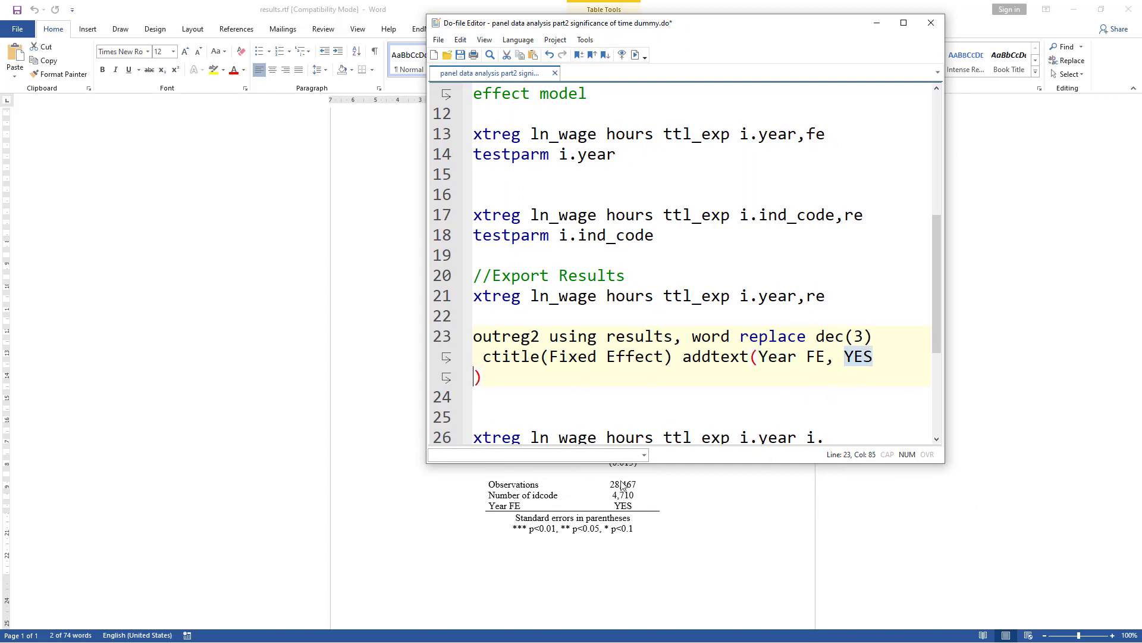
{"action": "scroll", "coordinate": [727, 291], "scroll_direction": "down", "scroll_amount": 3}
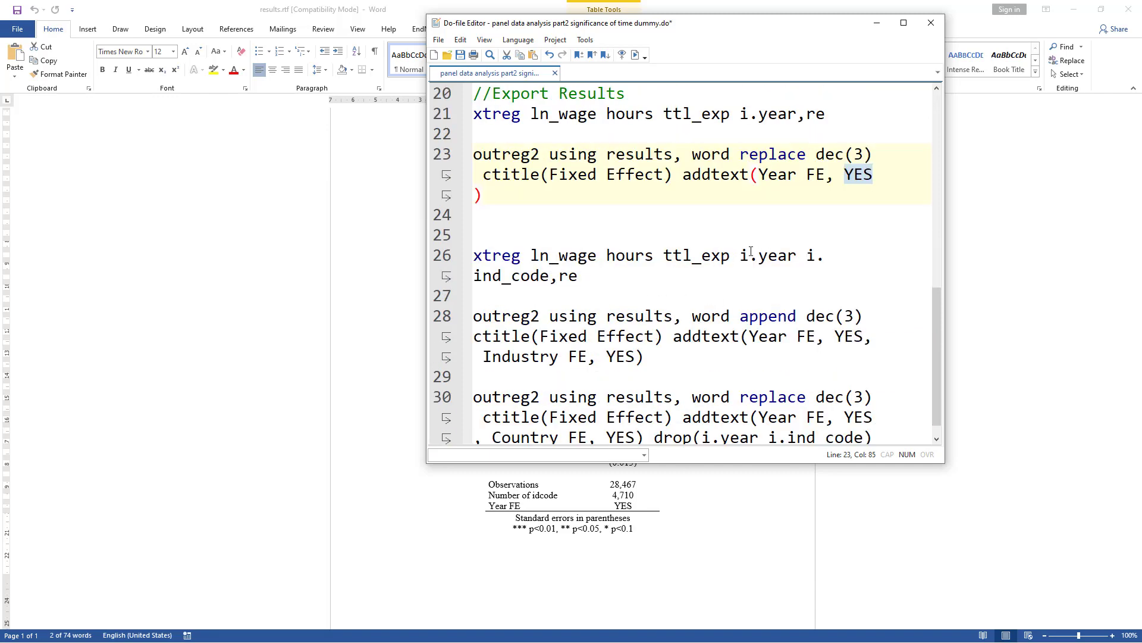
Step: Run line 26's random-effects model with i.year and i.ind_code using Ctrl+D (constant 1.333364)
{"action": "left_click_drag", "start_coordinate": [739, 256], "coordinate": [786, 257]}
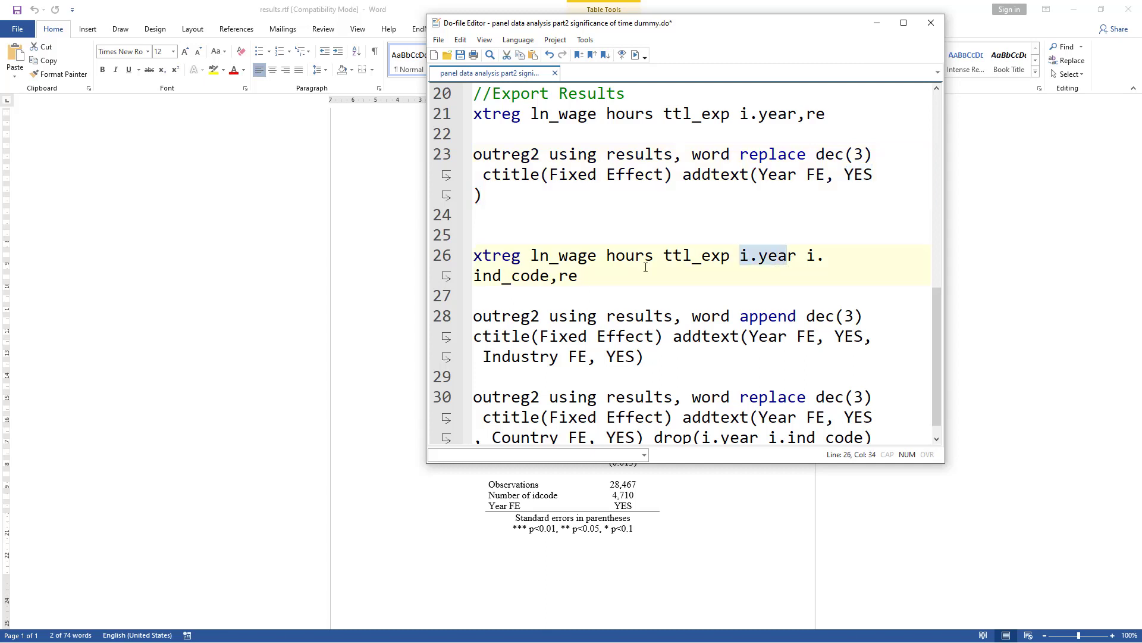
{"action": "left_click", "coordinate": [508, 286]}
{"action": "double_click", "coordinate": [511, 275]}
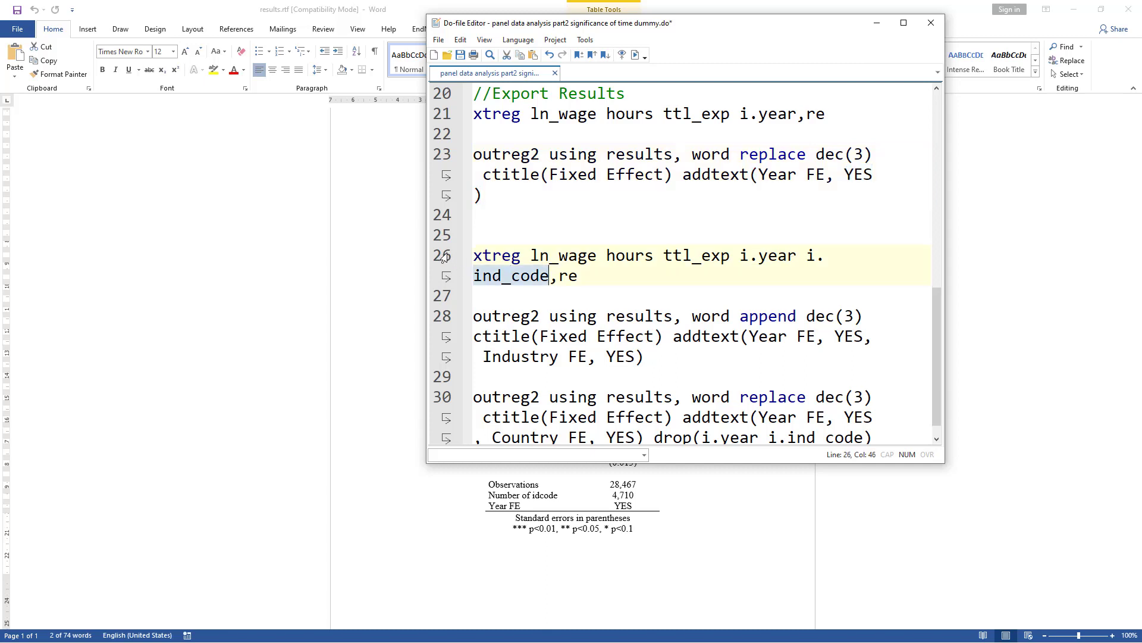
{"action": "left_click", "coordinate": [443, 257]}
{"action": "left_click", "coordinate": [649, 281], "text": "shift"}
{"action": "key", "text": "ctrl+d"}
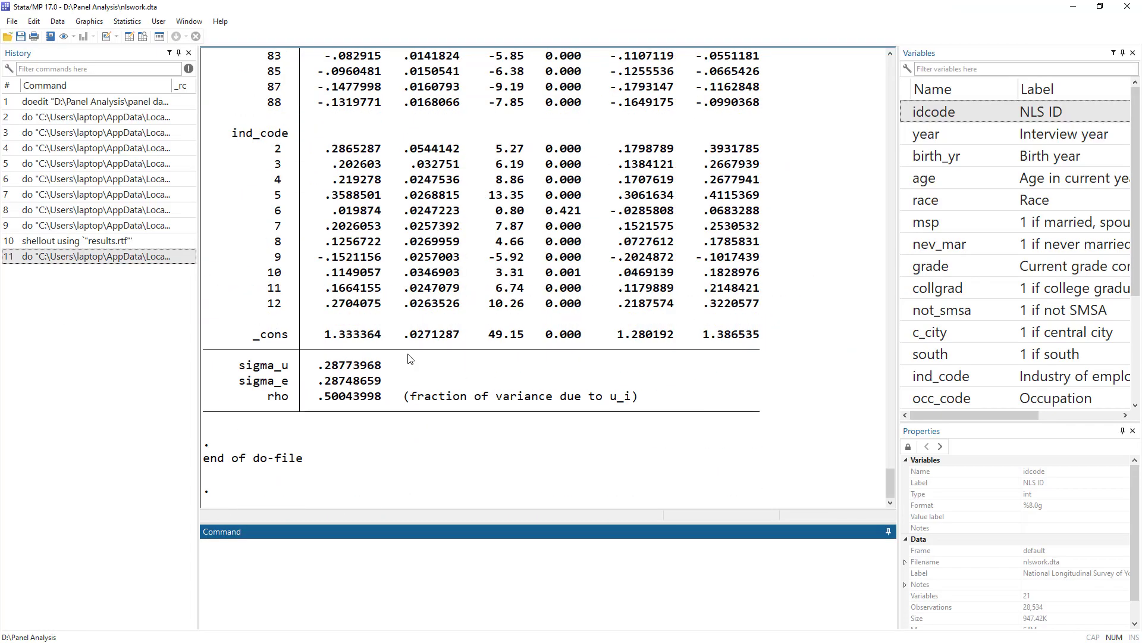
{"action": "scroll", "coordinate": [275, 293], "scroll_direction": "up", "scroll_amount": 8}
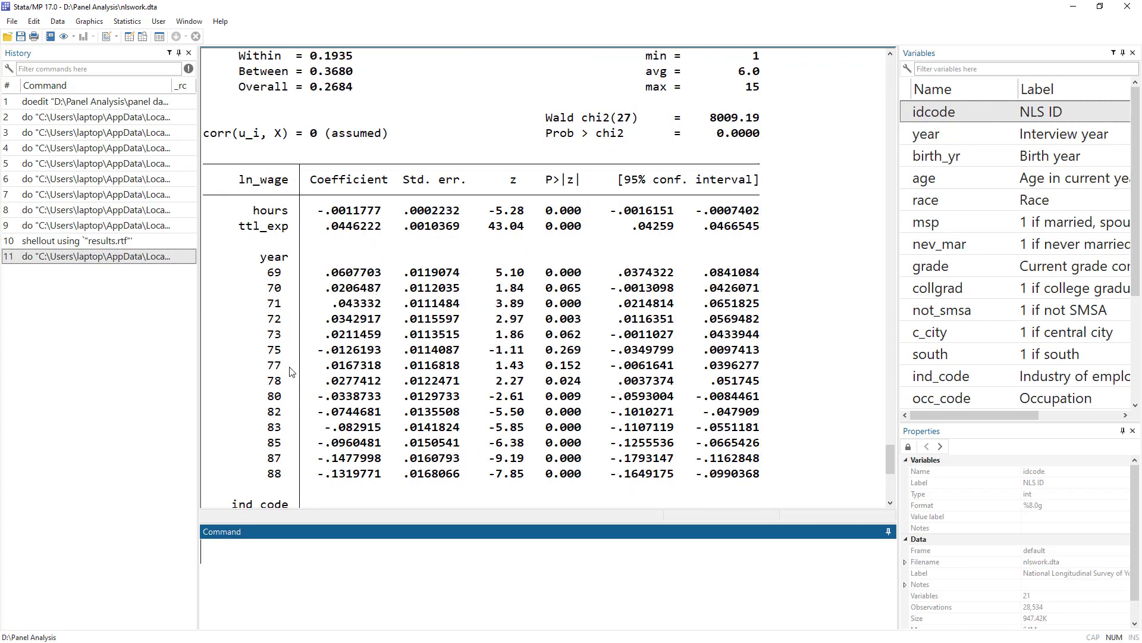
{"action": "scroll", "coordinate": [280, 280], "scroll_direction": "down", "scroll_amount": 6}
{"action": "scroll", "coordinate": [283, 273], "scroll_direction": "up", "scroll_amount": 2}
{"action": "scroll", "coordinate": [286, 266], "scroll_direction": "down", "scroll_amount": 3}
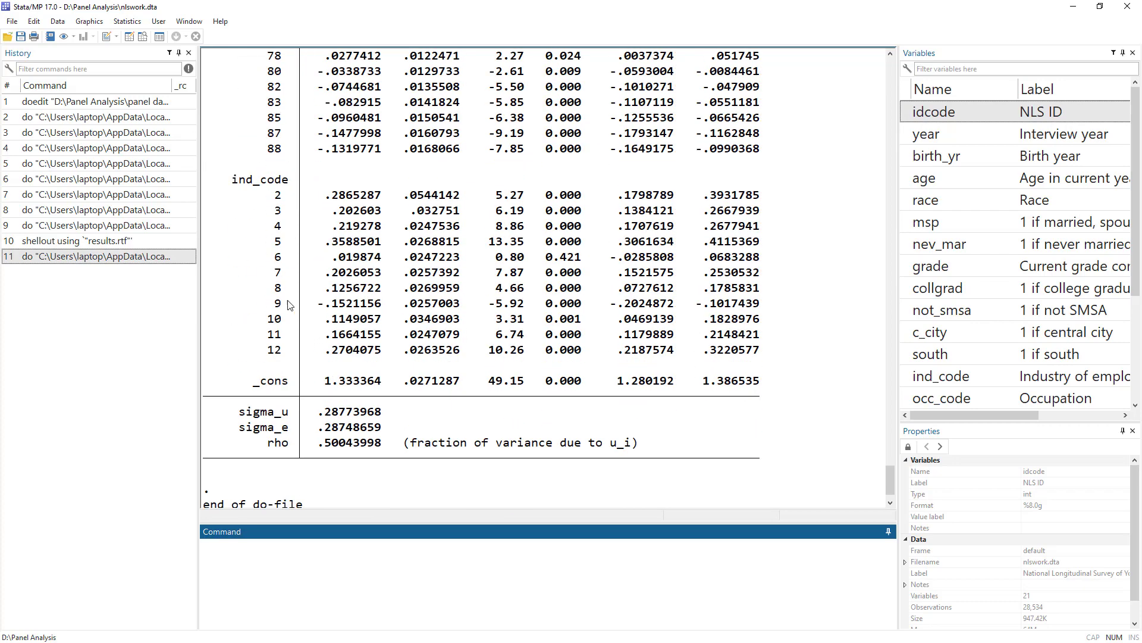
{"action": "key", "text": "alt+Tab"}
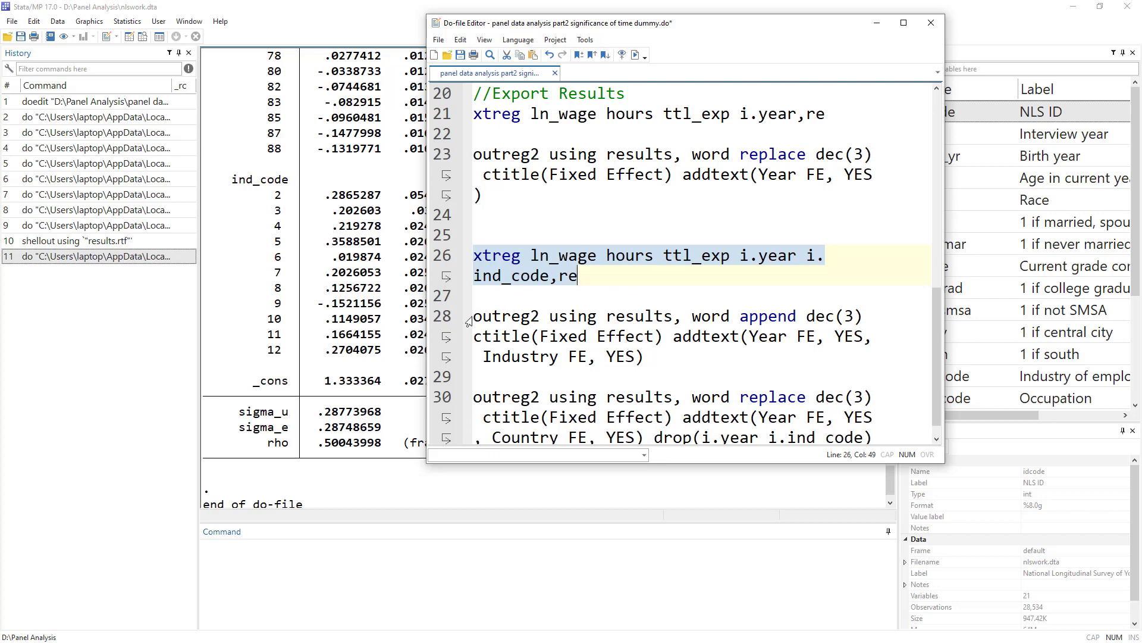
Step: Review the line-28 outreg2 append command with Year FE YES and Industry FE YES
{"action": "left_click_drag", "start_coordinate": [474, 316], "coordinate": [821, 338]}
{"action": "left_click", "coordinate": [681, 337]}
{"action": "double_click", "coordinate": [848, 337]}
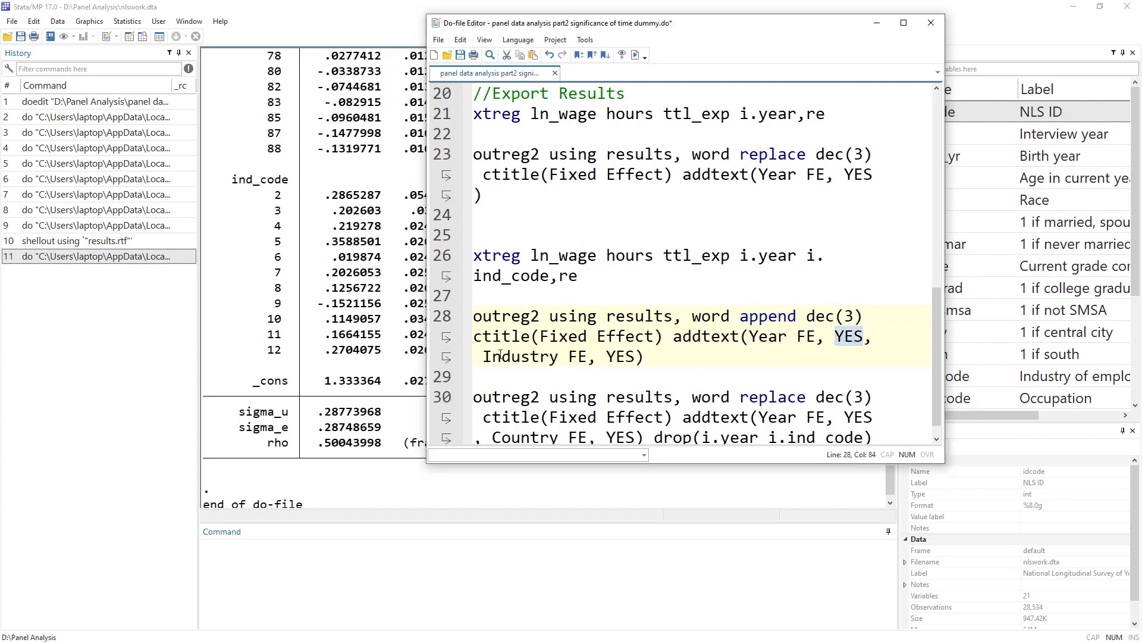
{"action": "left_click_drag", "start_coordinate": [483, 357], "coordinate": [585, 362]}
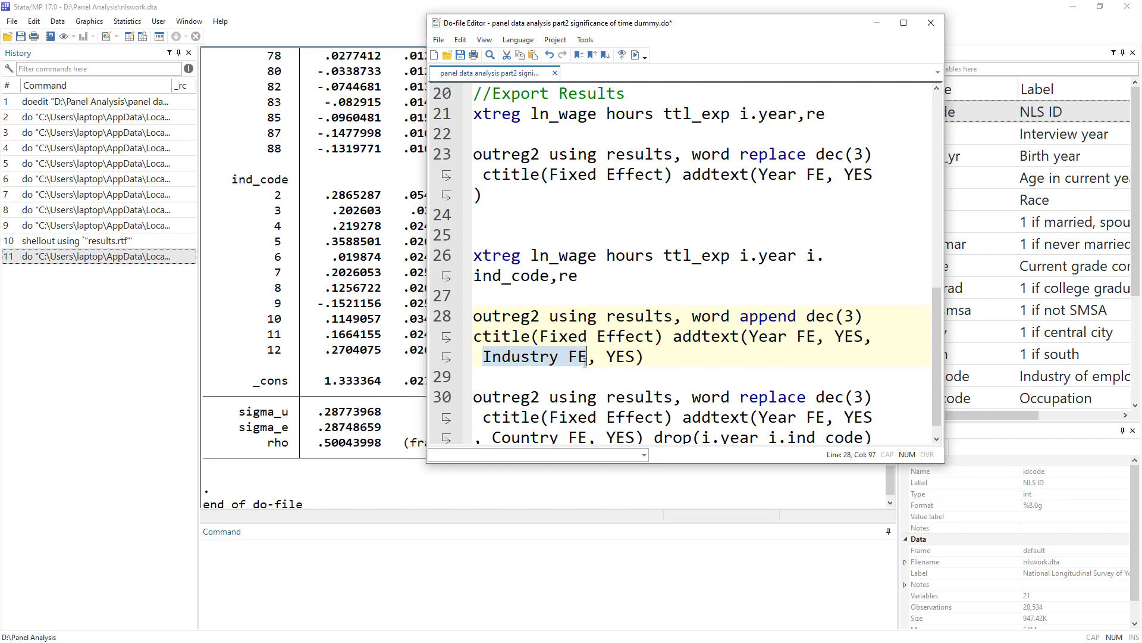
{"action": "double_click", "coordinate": [619, 357]}
Step: Run the append export and open results.rtf in Word
{"action": "left_click", "coordinate": [436, 319]}
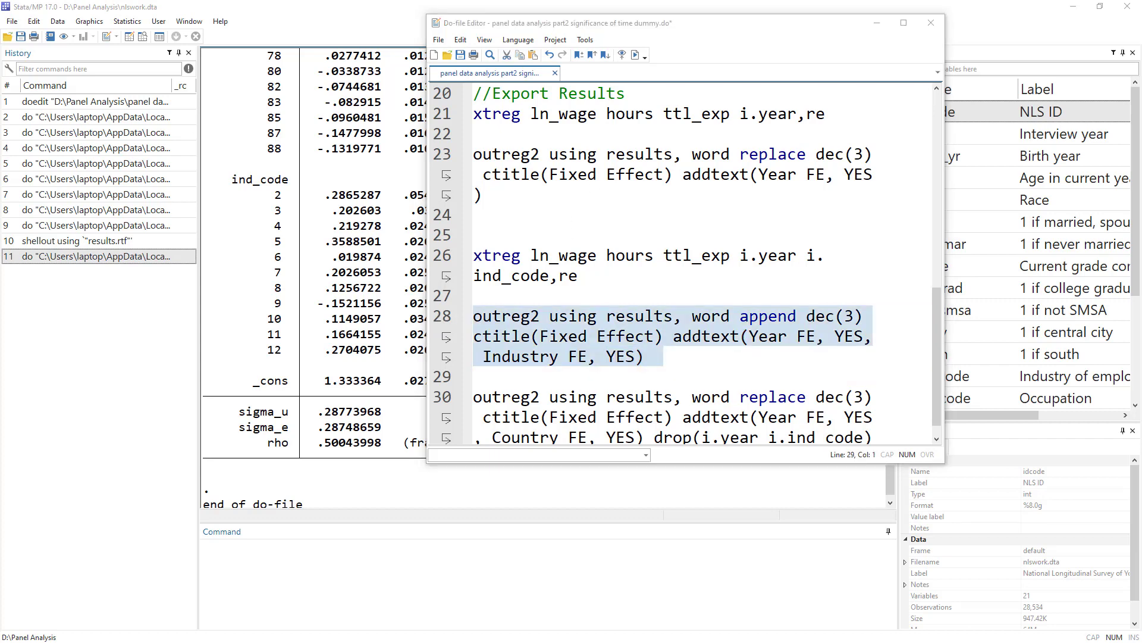
{"action": "left_click", "coordinate": [636, 54]}
{"action": "left_click", "coordinate": [241, 397]}
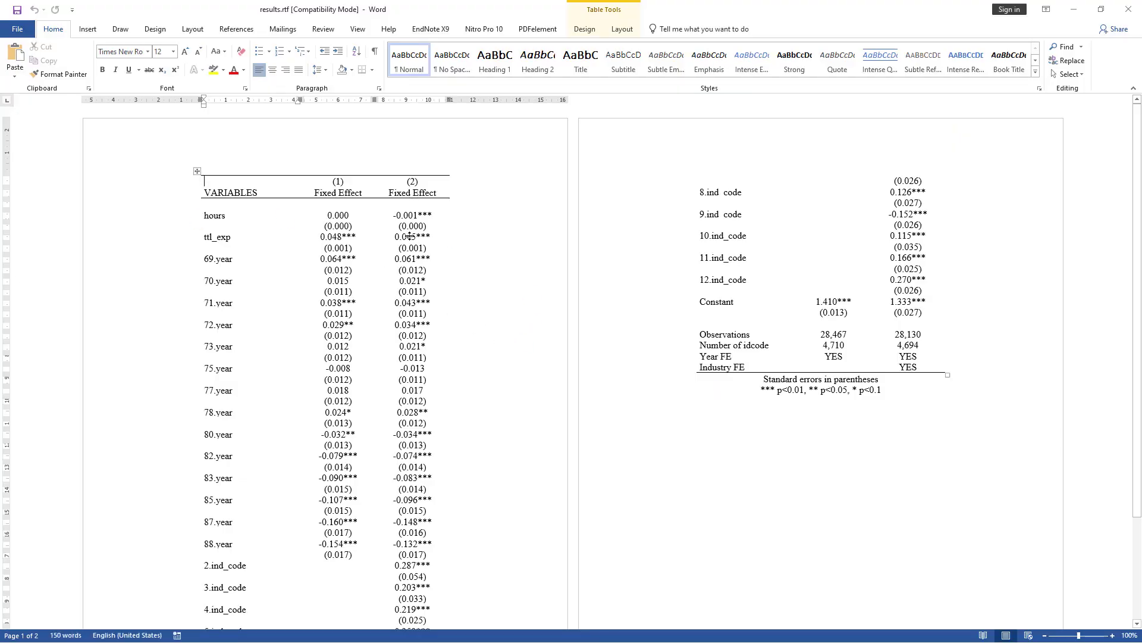
Step: Check the Year FE and Industry FE rows, noting model (1)'s blank Industry FE cell, and return to Stata
{"action": "scroll", "coordinate": [419, 342], "scroll_direction": "down", "scroll_amount": 4}
{"action": "scroll", "coordinate": [422, 422], "scroll_direction": "up", "scroll_amount": 4}
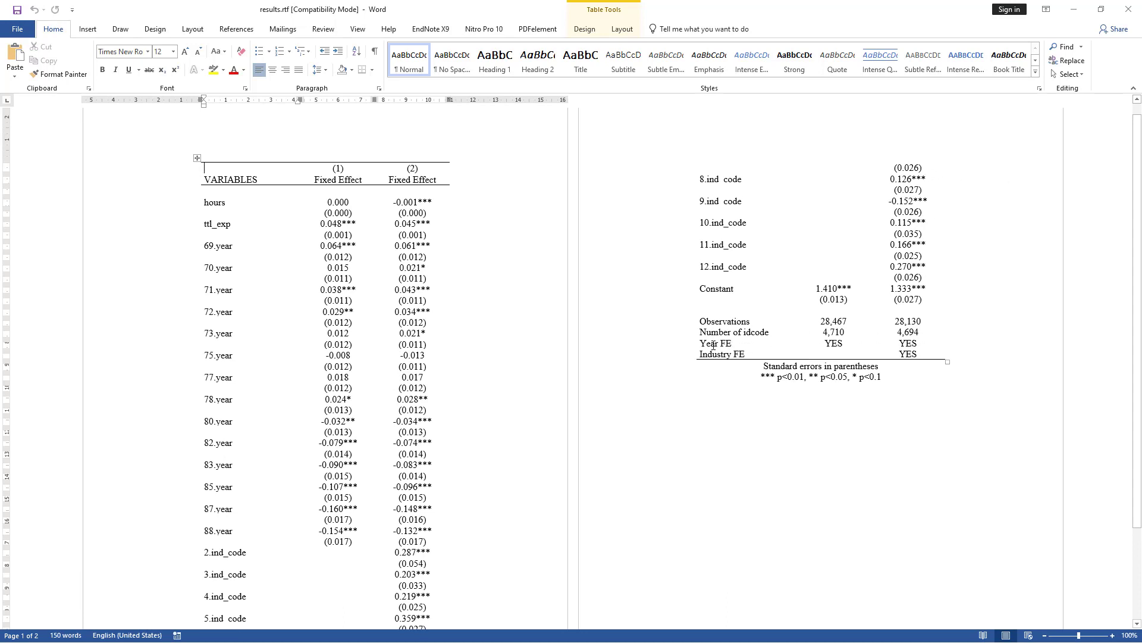
{"action": "left_click_drag", "start_coordinate": [713, 345], "coordinate": [919, 345]}
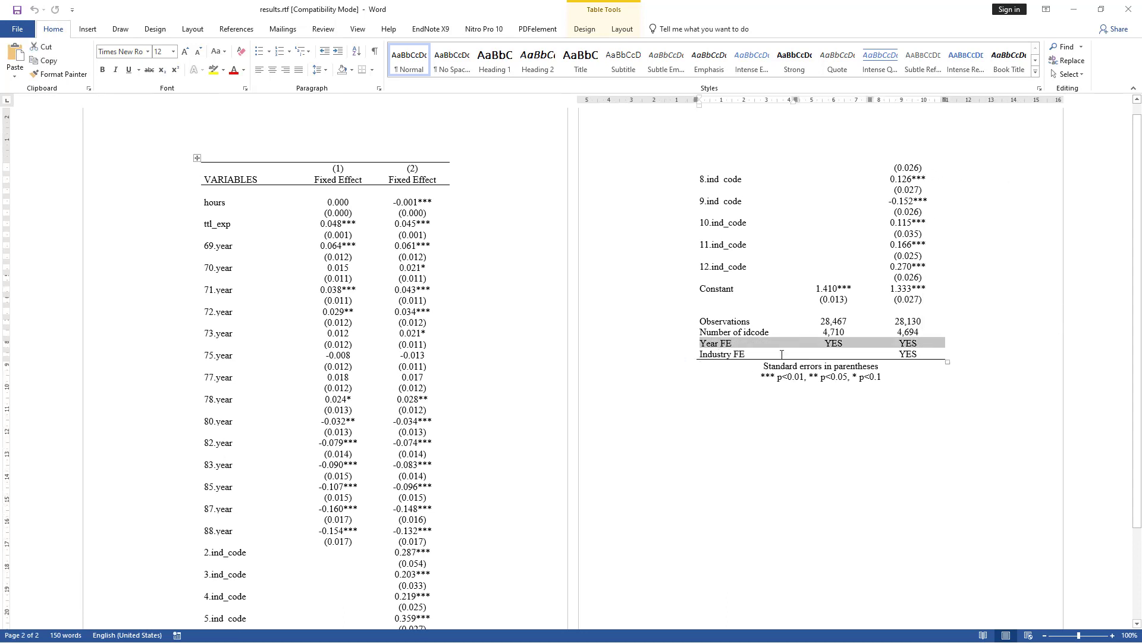
{"action": "left_click_drag", "start_coordinate": [796, 355], "coordinate": [920, 355]}
{"action": "left_click", "coordinate": [824, 355]}
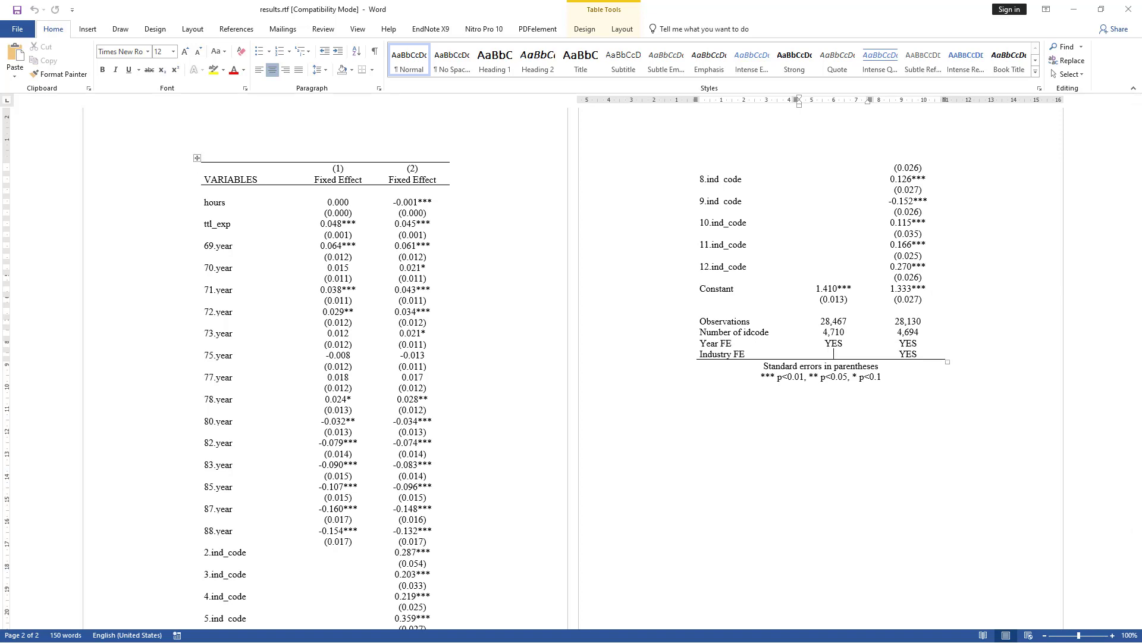
{"action": "key", "text": "alt+Tab"}
Step: Append ', Industry Fe, NO' inside line 23's addtext() option
{"action": "scroll", "coordinate": [816, 214], "scroll_direction": "up", "scroll_amount": 2}
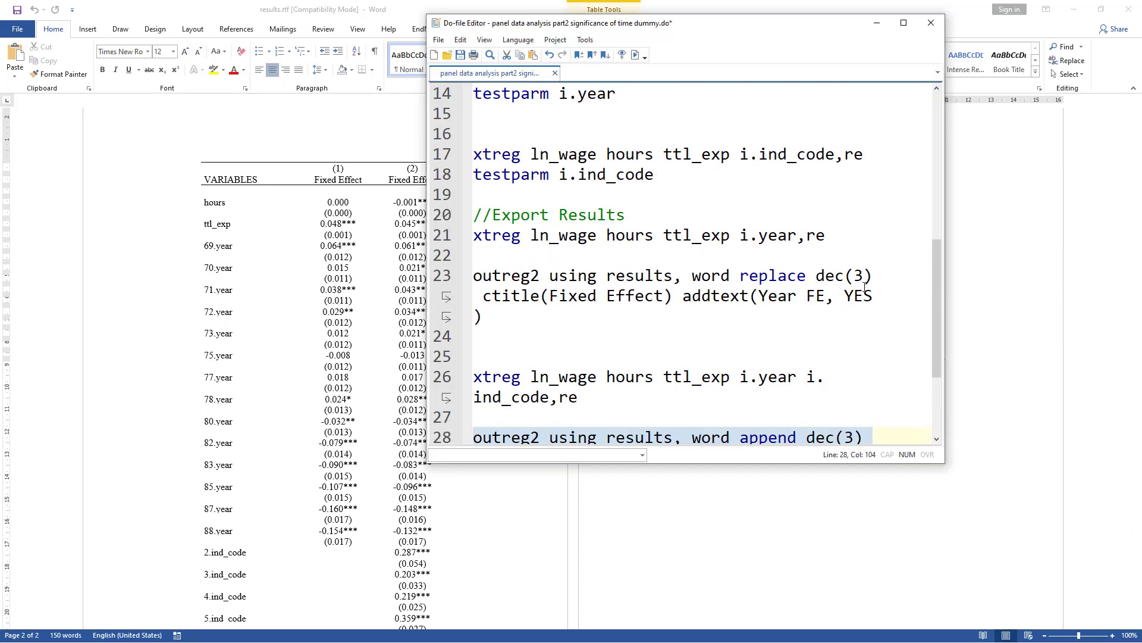
{"action": "left_click", "coordinate": [877, 301]}
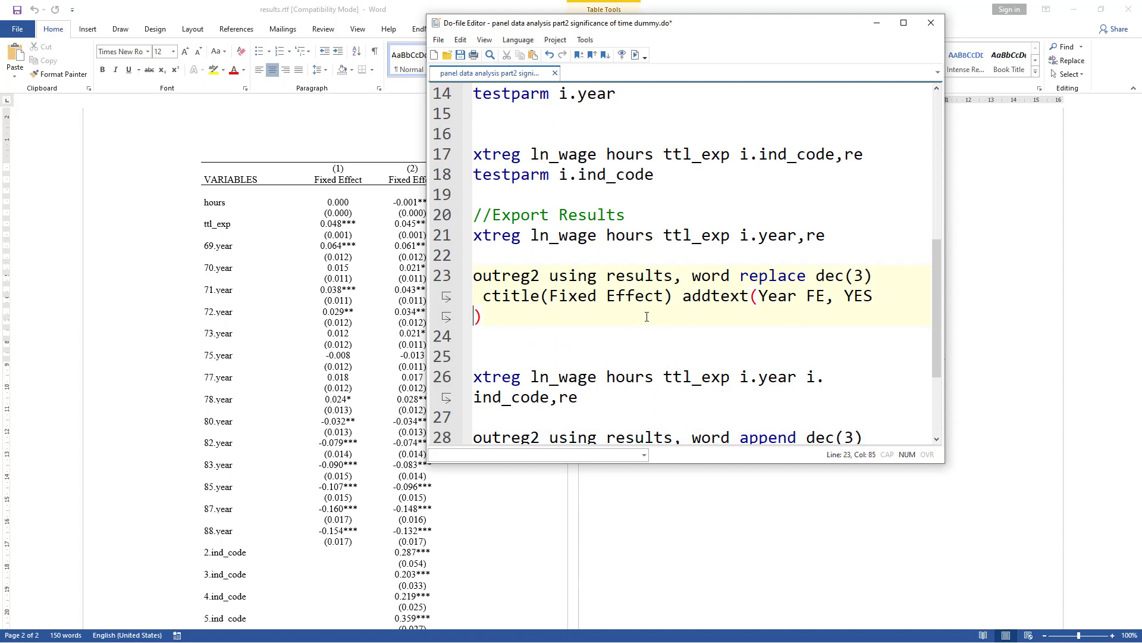
{"action": "type", "text": ","}
{"action": "type", "text": " Industr"}
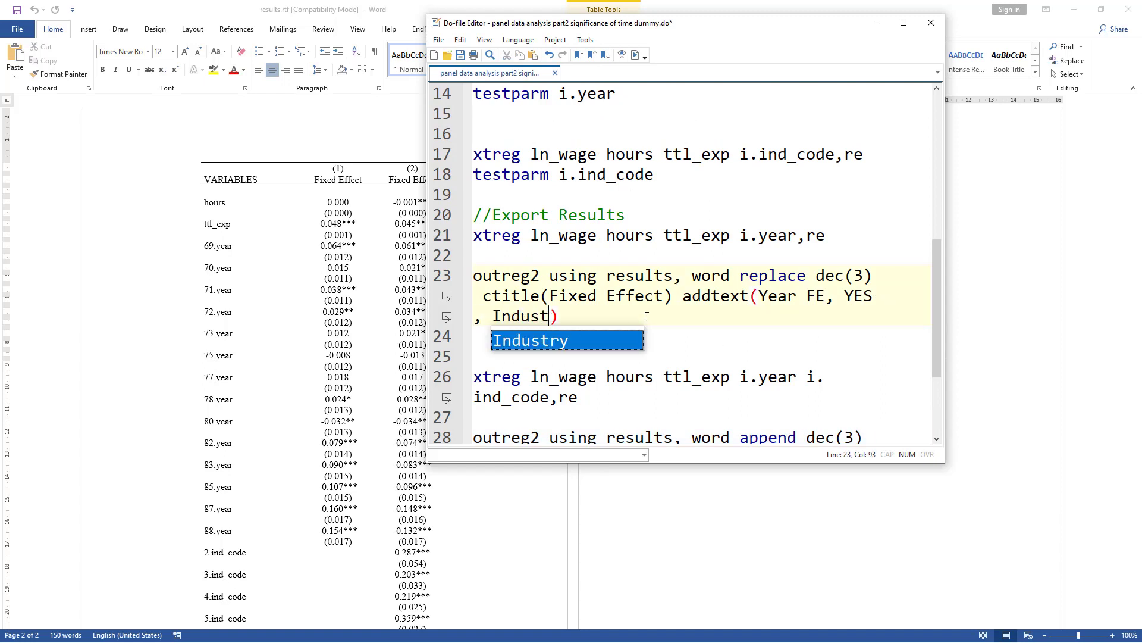
{"action": "type", "text": "y f"}
{"action": "key", "text": "BackSpace"}
{"action": "type", "text": "Fe, NO"}
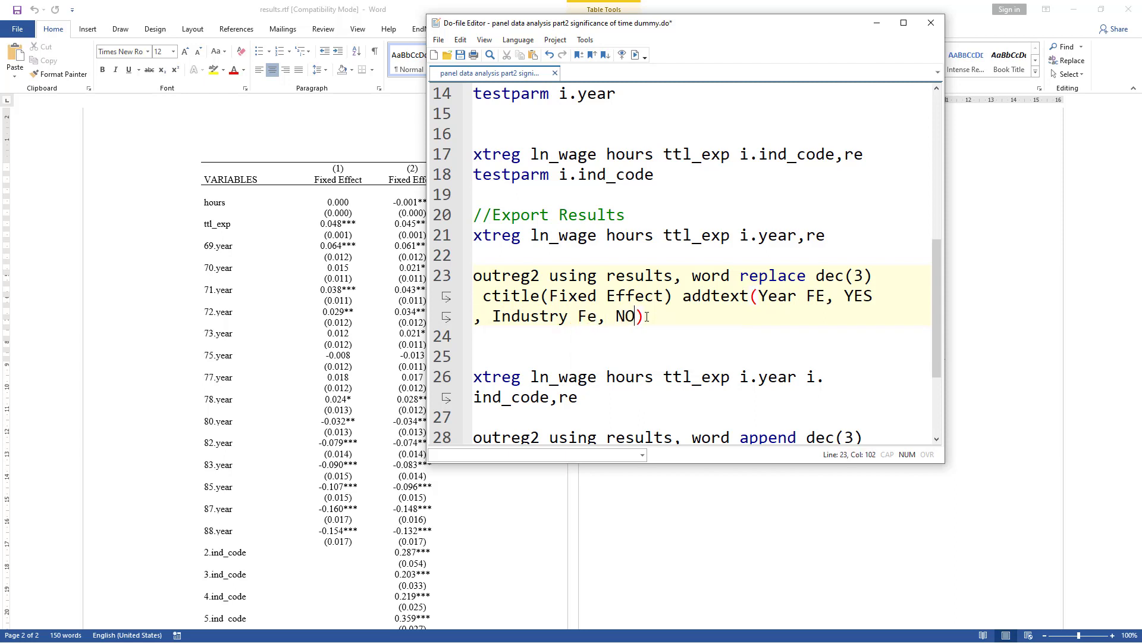
Step: Check the year dummy rows 69.year to 82.year in Word's results.rtf, then close the document
{"action": "left_click", "coordinate": [932, 547]}
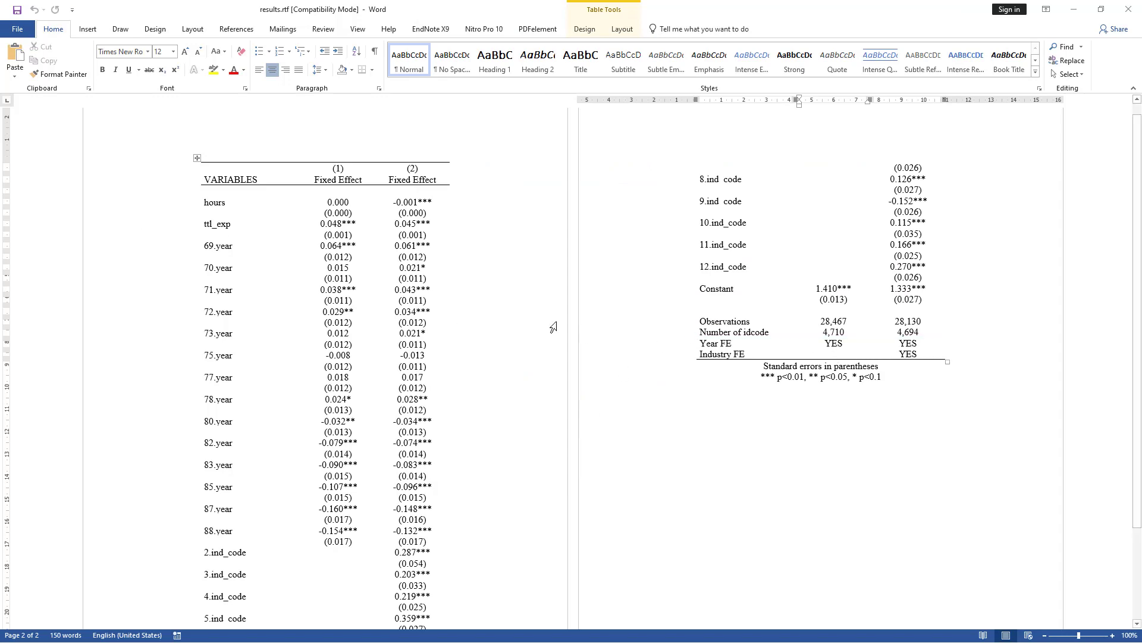
{"action": "key", "text": "alt+Tab"}
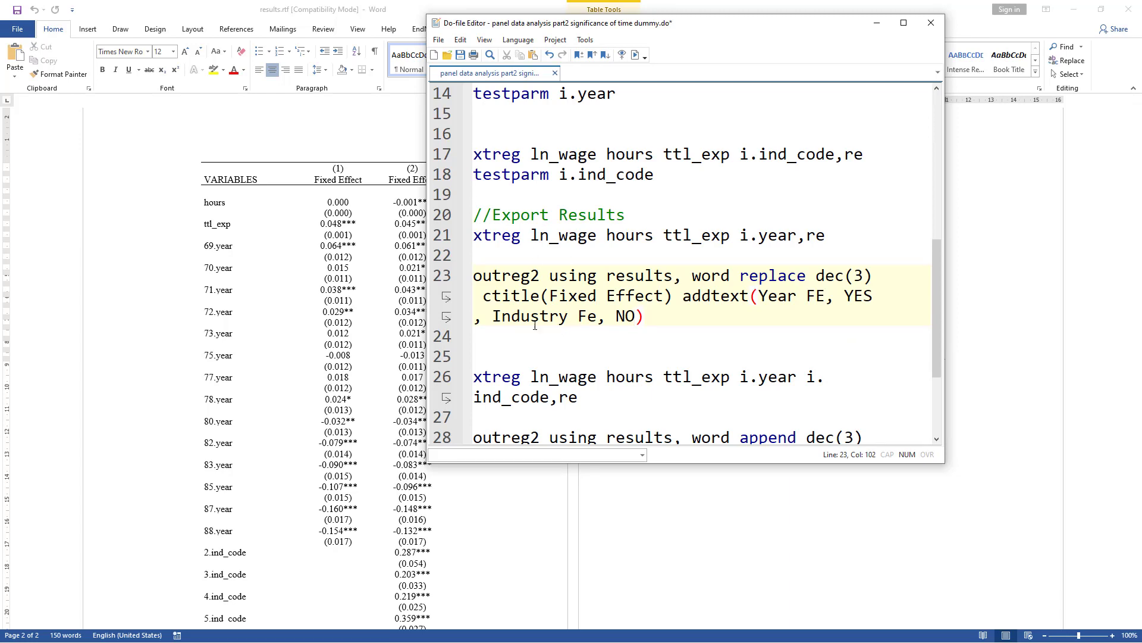
{"action": "scroll", "coordinate": [540, 302], "scroll_direction": "down", "scroll_amount": 2}
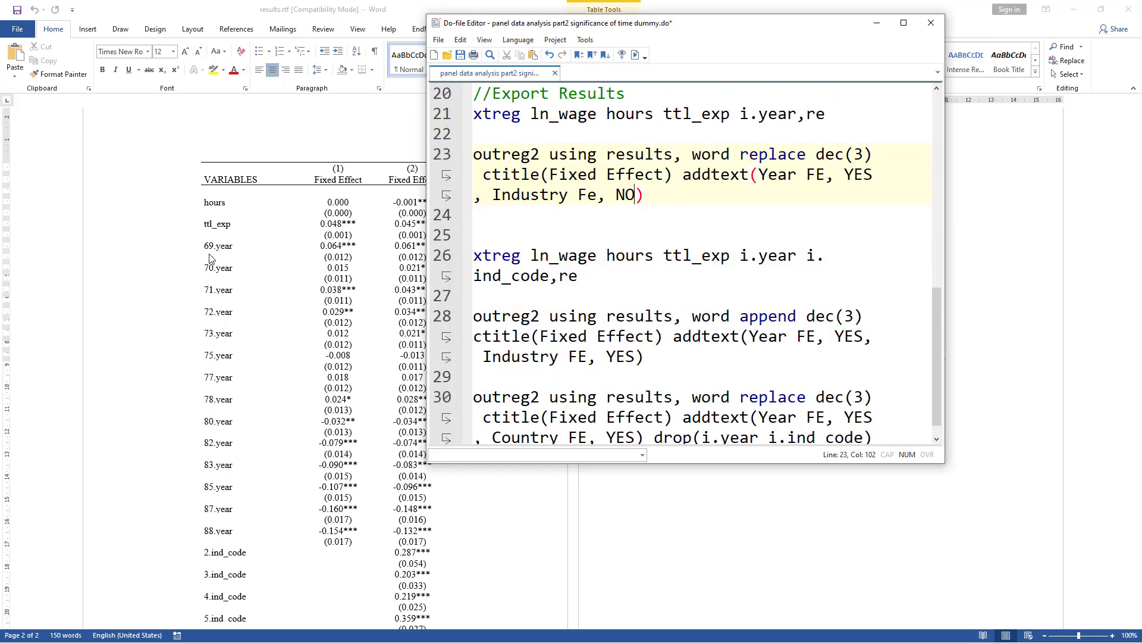
{"action": "left_click", "coordinate": [208, 247]}
{"action": "left_click_drag", "start_coordinate": [208, 247], "coordinate": [394, 486]}
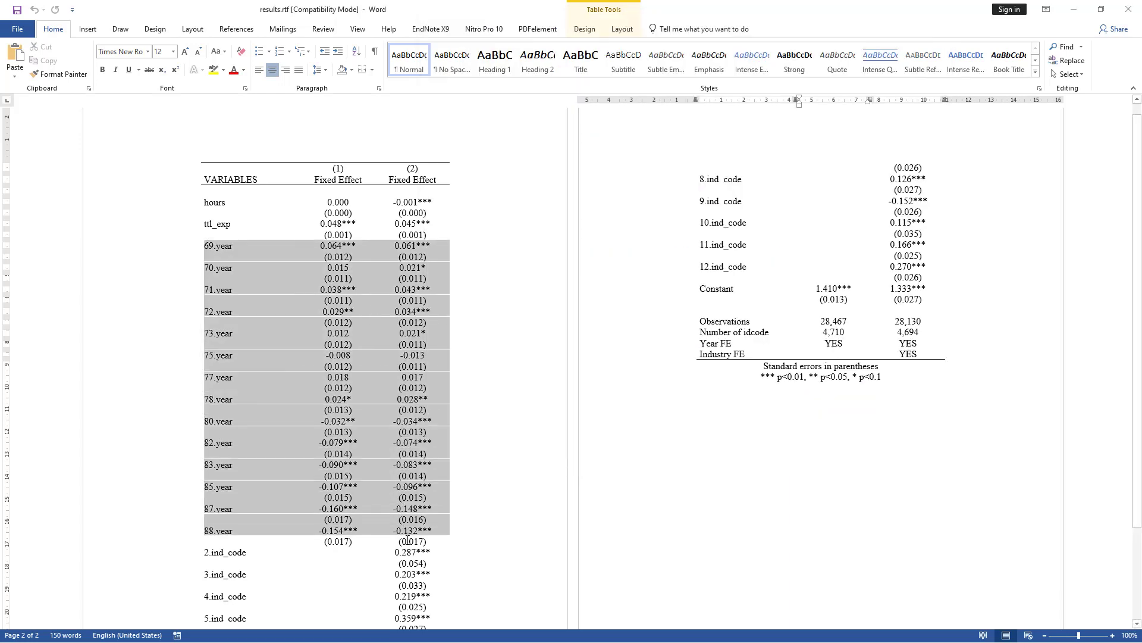
{"action": "left_click_drag", "start_coordinate": [410, 541], "coordinate": [409, 542]}
{"action": "left_click", "coordinate": [1129, 9]}
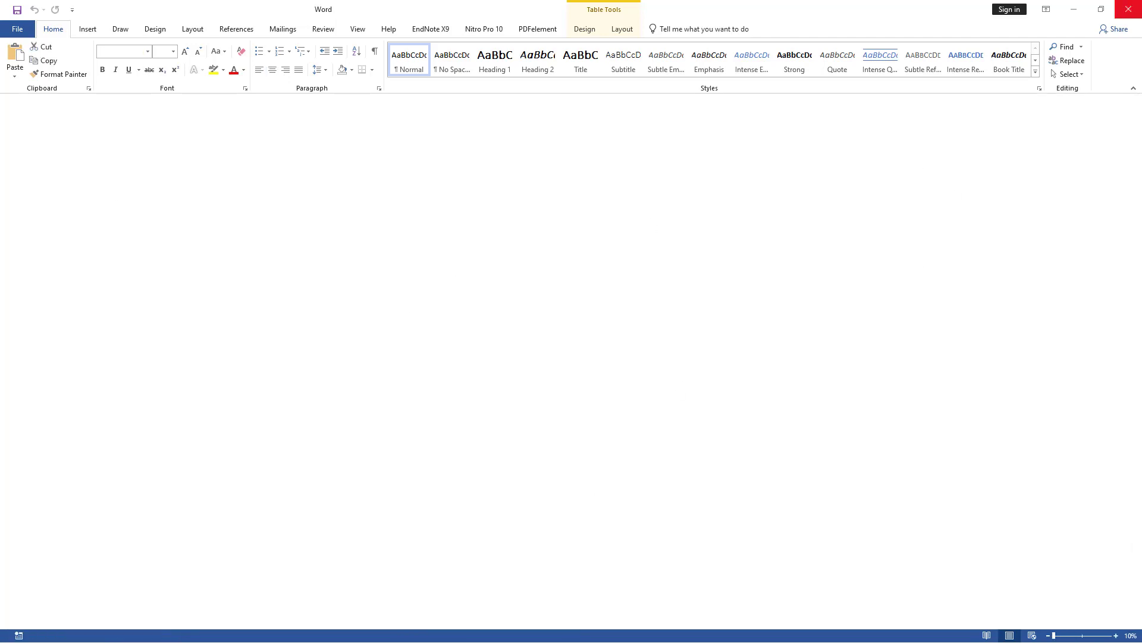
{"action": "key", "text": "alt+Tab"}
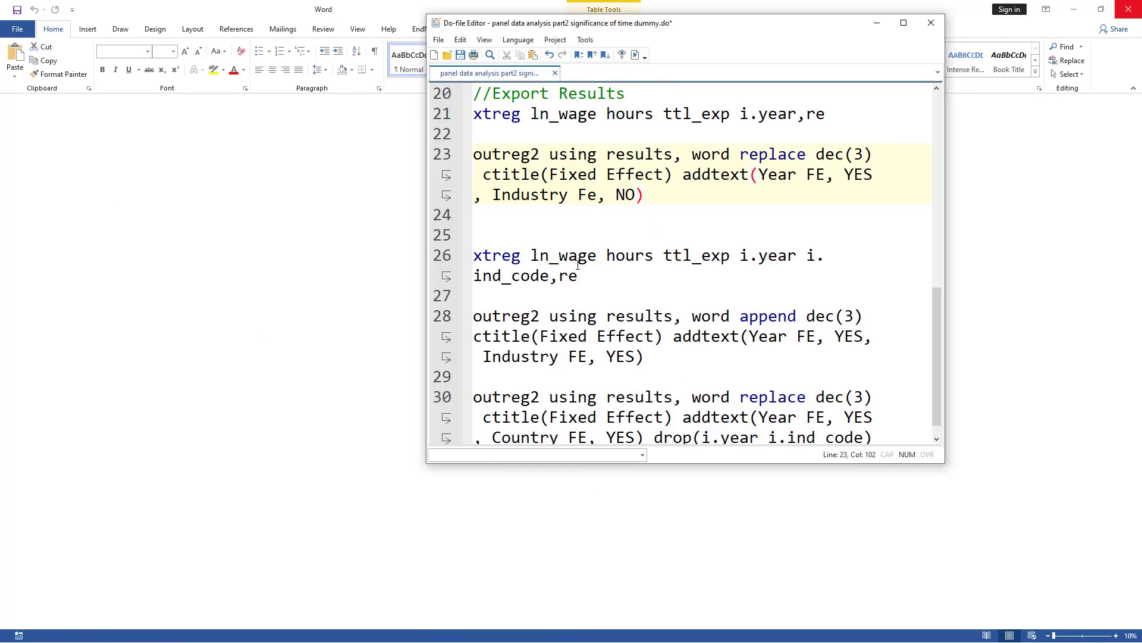
{"action": "scroll", "coordinate": [595, 274], "scroll_direction": "down", "scroll_amount": 1}
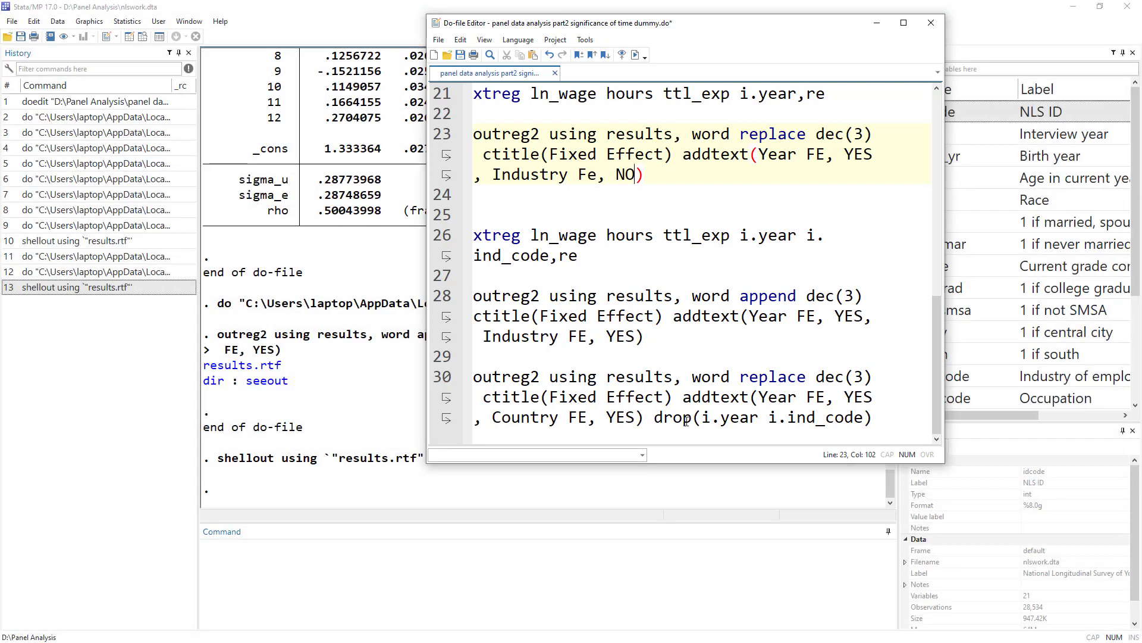
Step: Run line 30's outreg2 replace with drop(i.year i.ind_code) and open the new results.rtf
{"action": "left_click", "coordinate": [655, 418]}
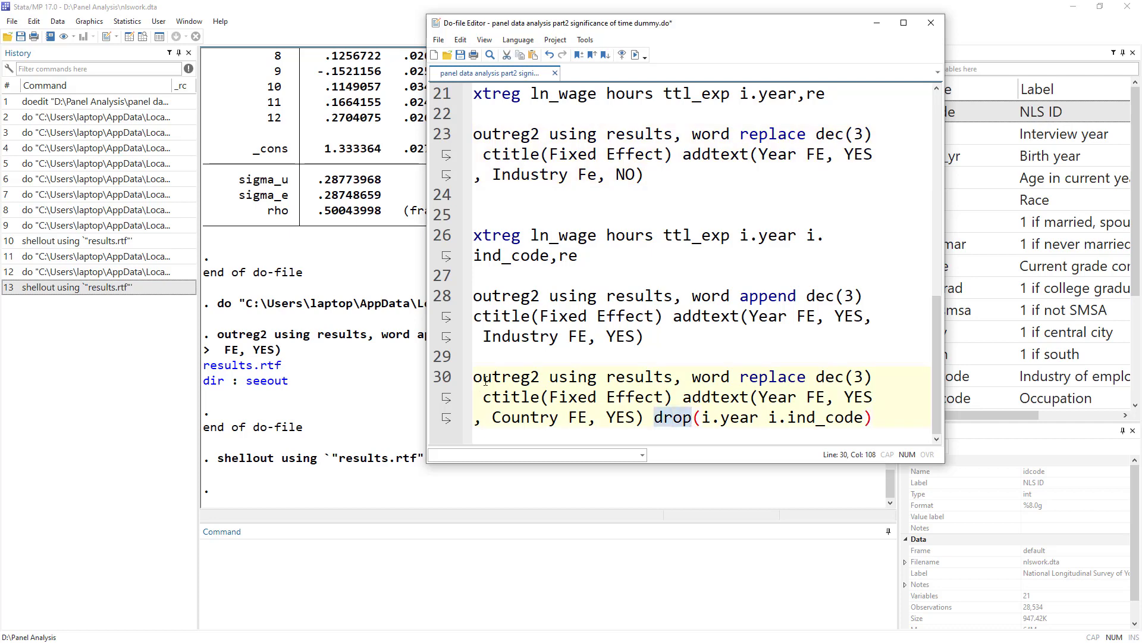
{"action": "key", "text": "Home"}
{"action": "key", "text": "ctrl+shift+Right"}
{"action": "left_click_drag", "start_coordinate": [702, 419], "coordinate": [868, 419]}
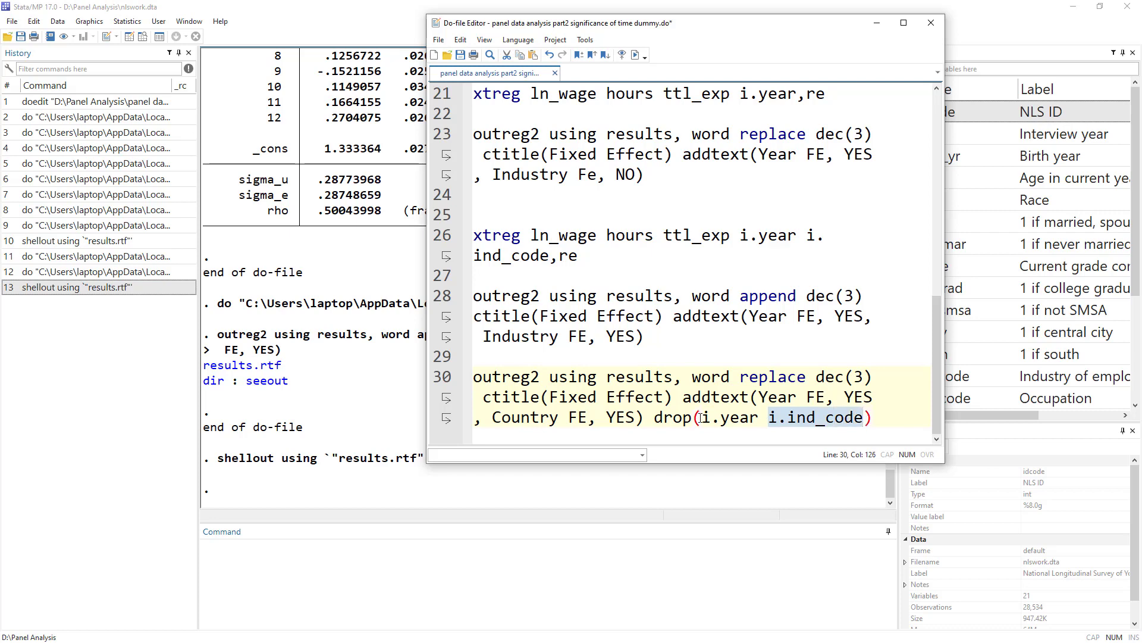
{"action": "left_click_drag", "start_coordinate": [701, 418], "coordinate": [864, 419]}
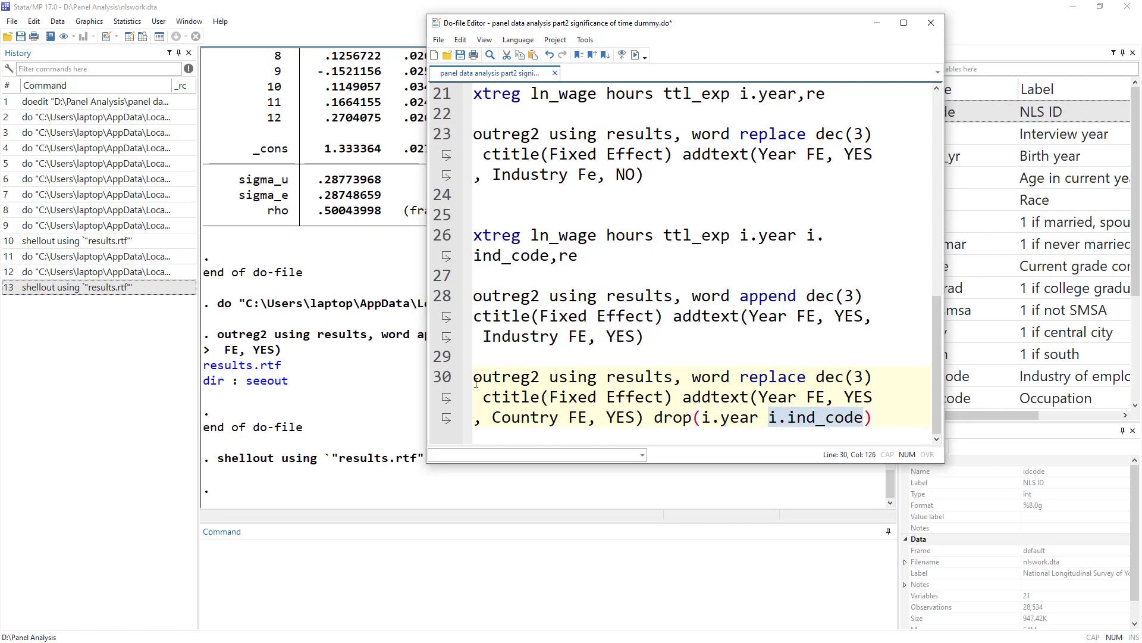
{"action": "left_click", "coordinate": [444, 387]}
{"action": "left_click", "coordinate": [634, 57]}
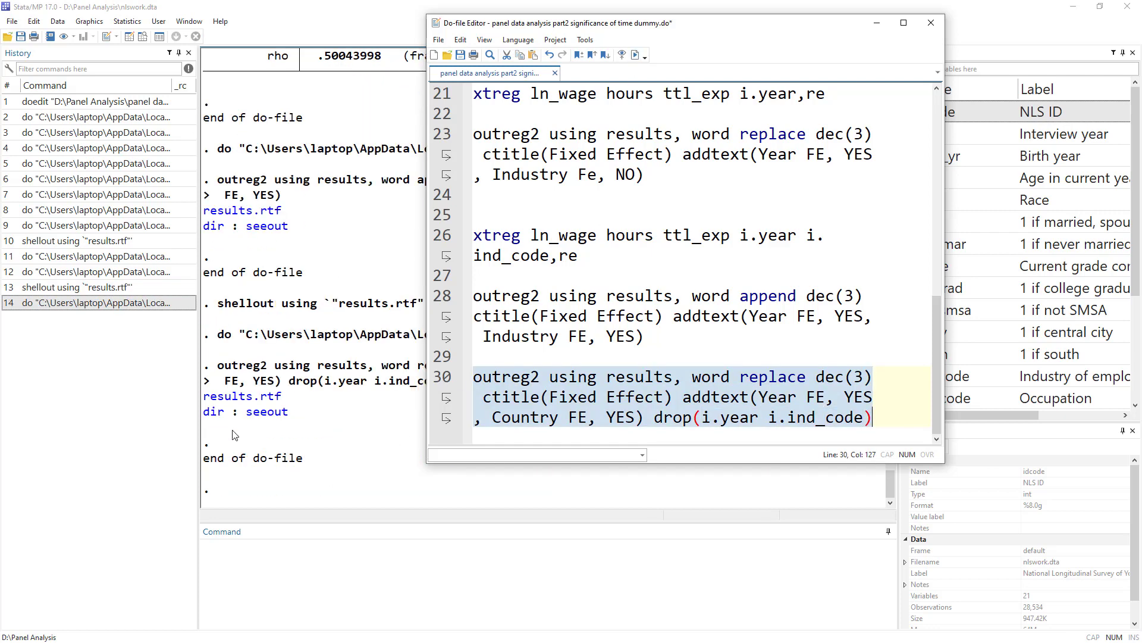
{"action": "left_click", "coordinate": [242, 390]}
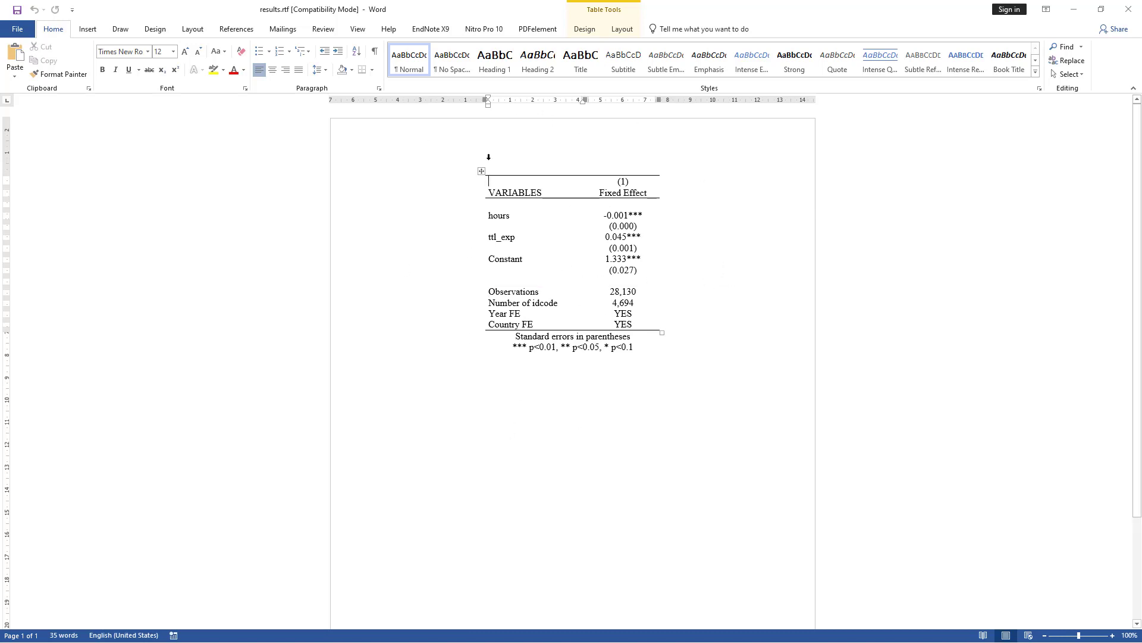
{"action": "mouse_move", "coordinate": [481, 297]}
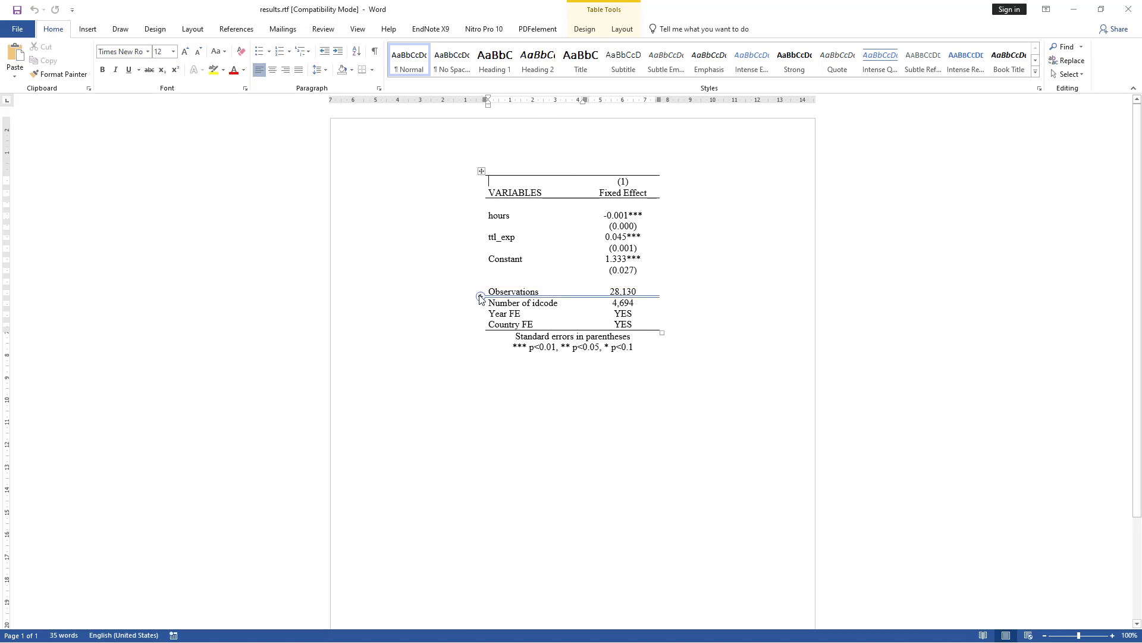